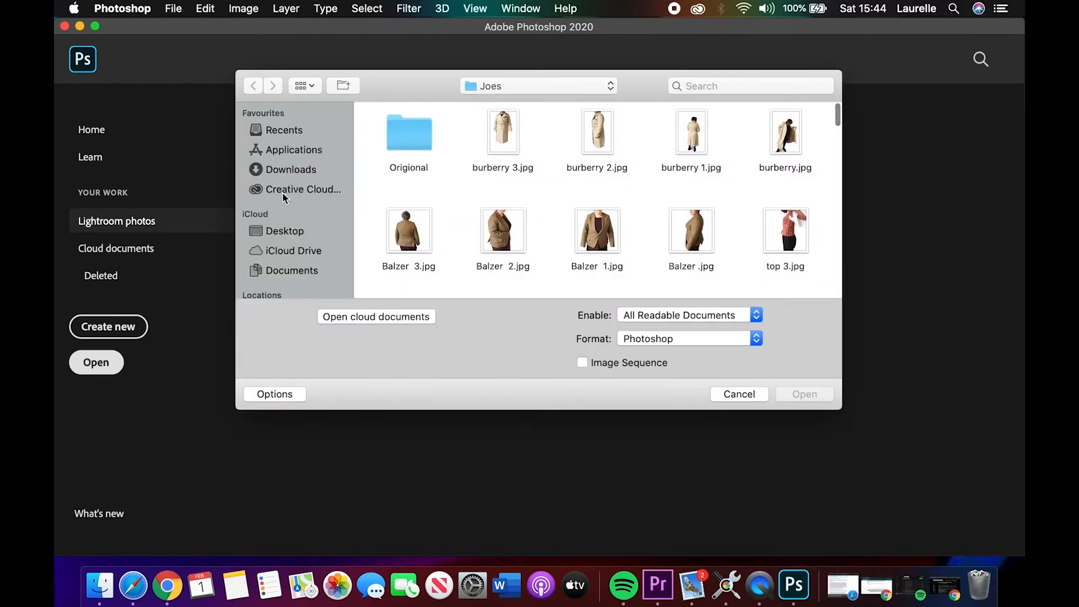
{"action": "left_click", "coordinate": [279, 231]}
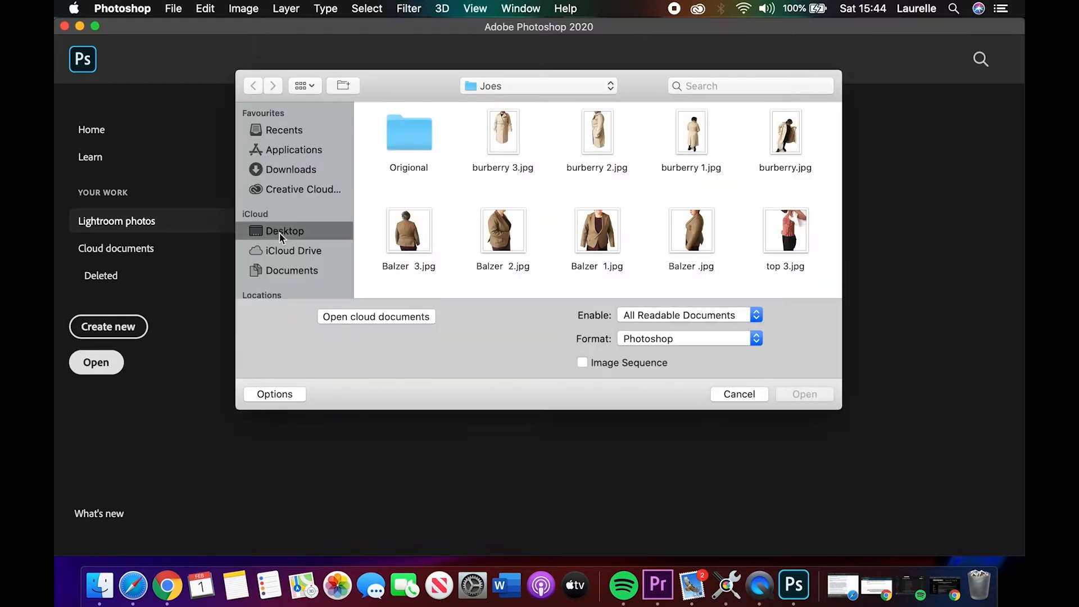
{"action": "scroll", "coordinate": [569, 167], "scroll_direction": "down", "scroll_amount": 5}
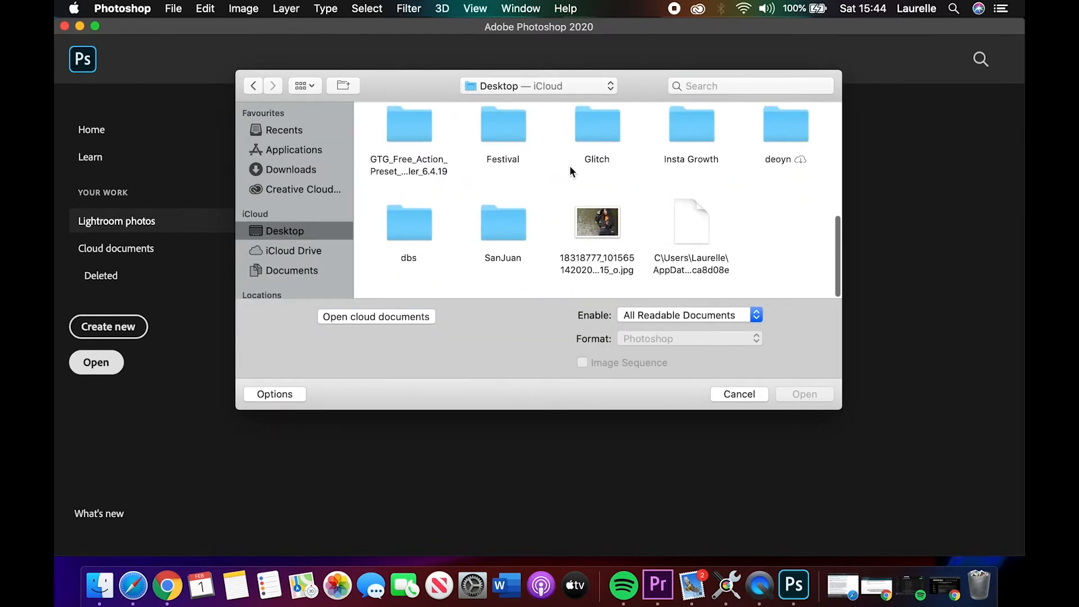
{"action": "left_click", "coordinate": [609, 228]}
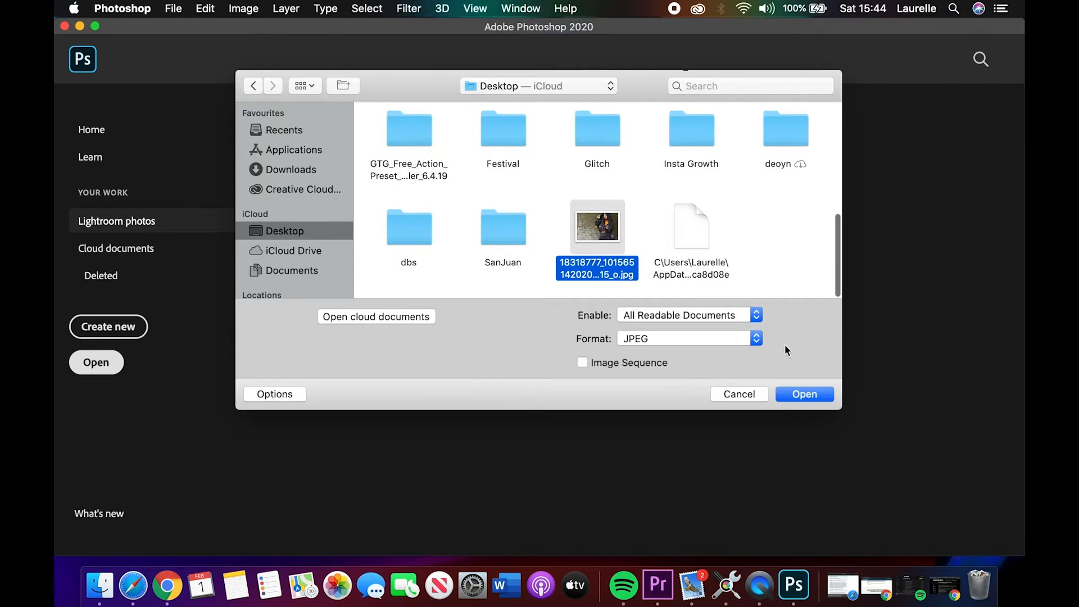
{"action": "left_click", "coordinate": [791, 393]}
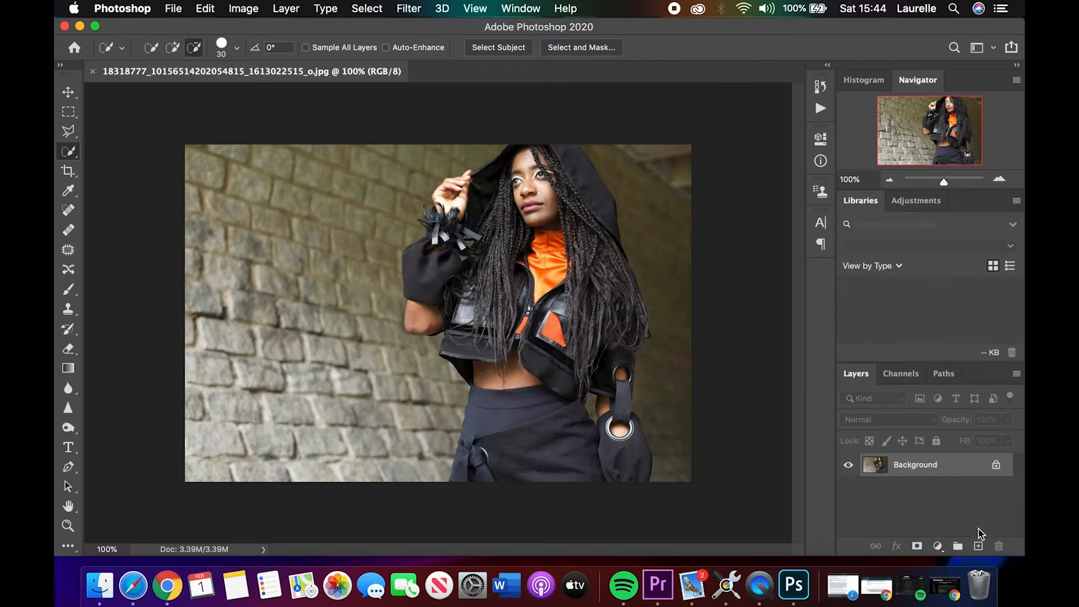
Step: Add an empty layer, duplicate the Background layer beneath it, and make the duplicate the active layer
{"action": "left_click", "coordinate": [979, 546]}
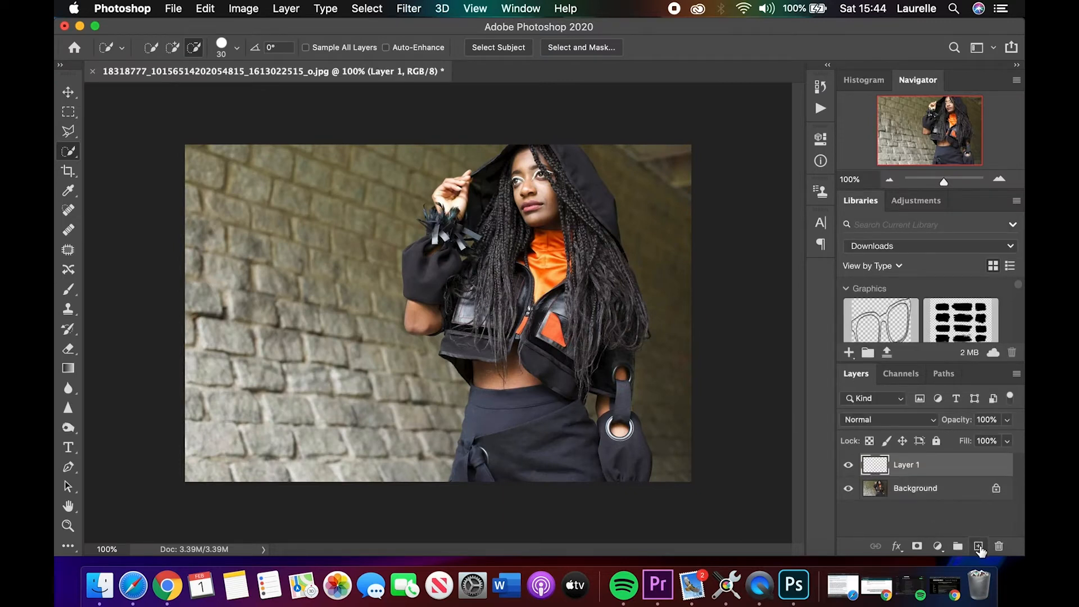
{"action": "left_click", "coordinate": [938, 489]}
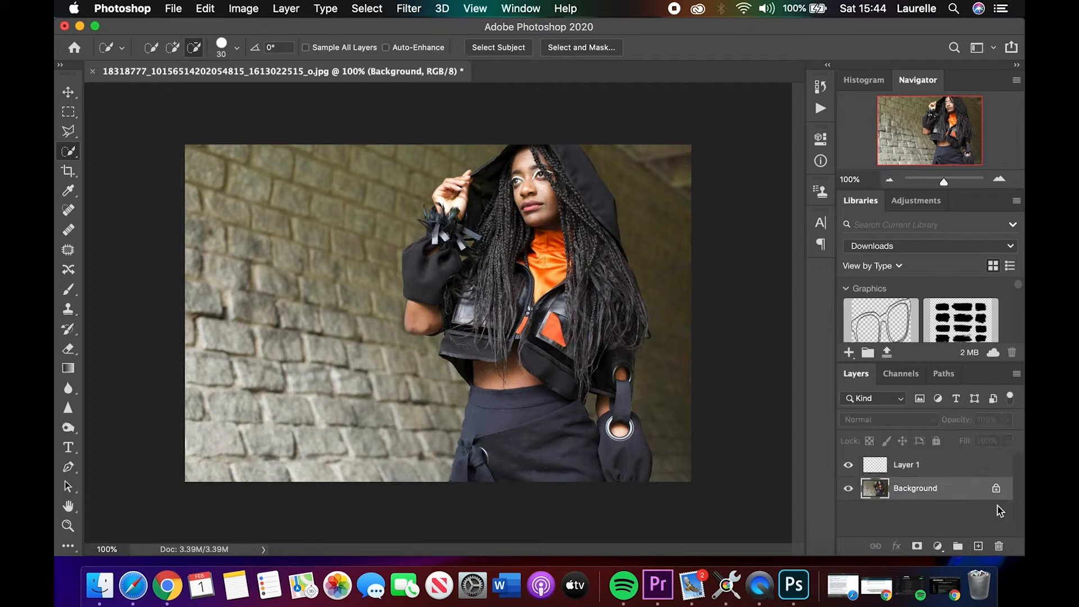
{"action": "key", "text": "super+j"}
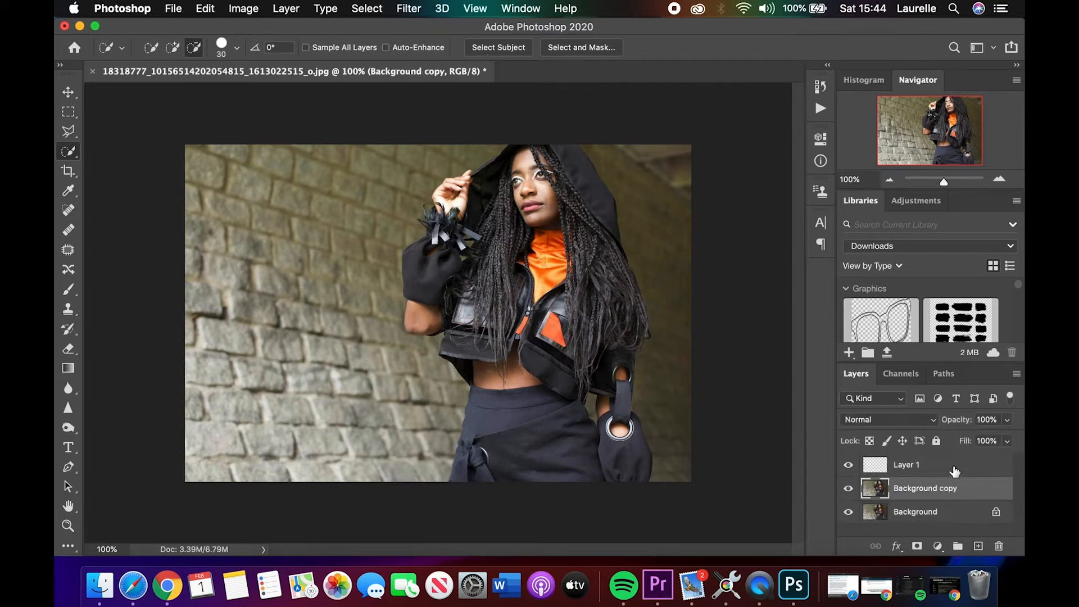
{"action": "left_click", "coordinate": [955, 472]}
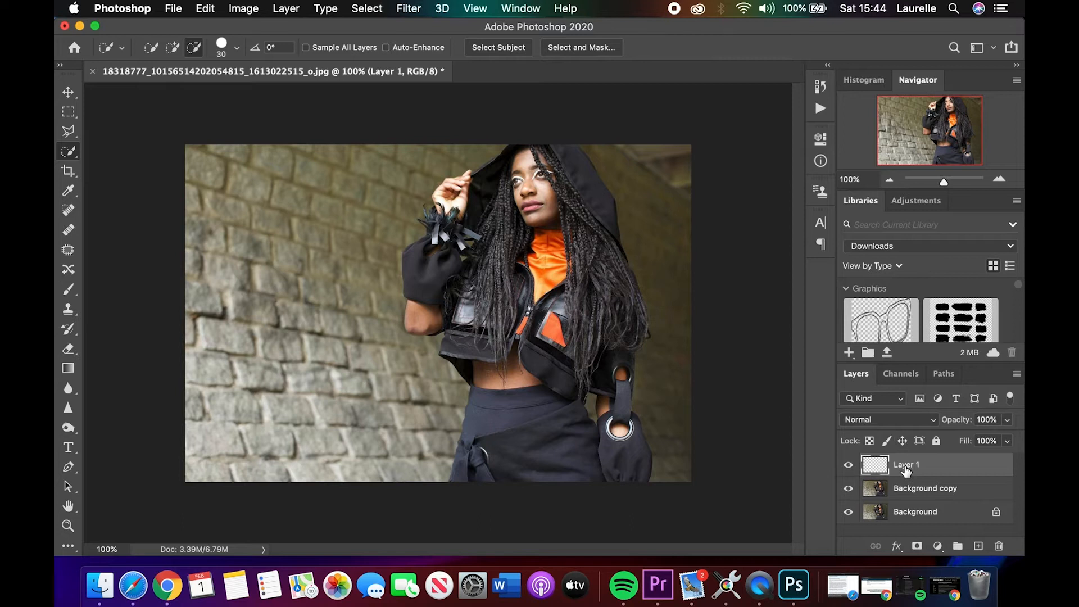
{"action": "left_click", "coordinate": [907, 489]}
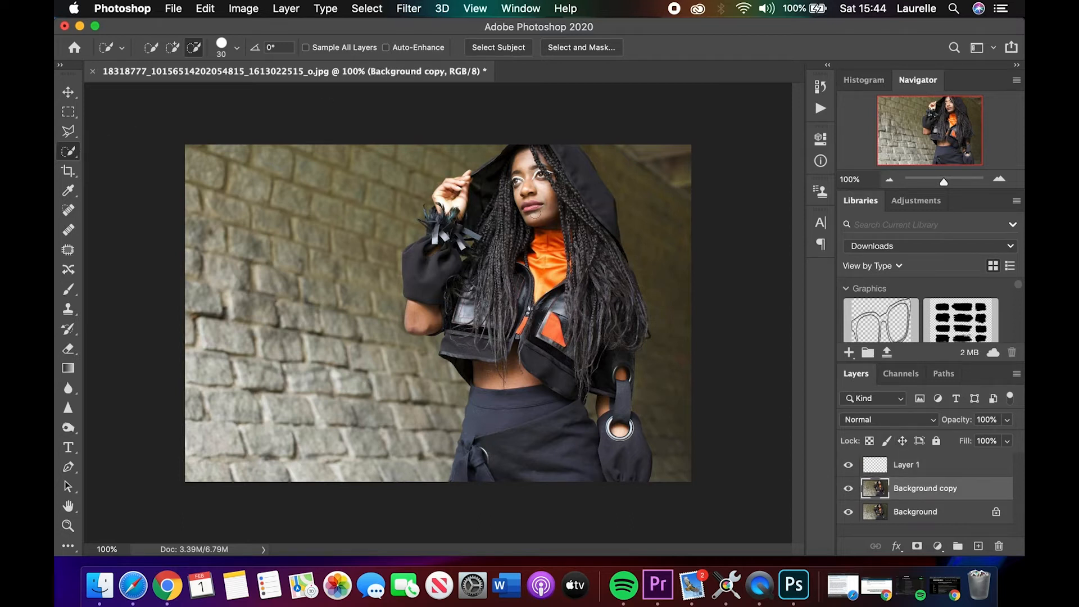
Step: Select the whole woman on the Background copy layer with the Quick Selection tool, excluding the wall and including her hood and sleeve
{"action": "mouse_move", "coordinate": [582, 159]}
{"action": "left_mouse_down"}
{"action": "mouse_move", "coordinate": [527, 148]}
{"action": "mouse_move", "coordinate": [514, 256]}
{"action": "mouse_move", "coordinate": [546, 367]}
{"action": "mouse_move", "coordinate": [541, 457]}
{"action": "mouse_move", "coordinate": [597, 435]}
{"action": "mouse_move", "coordinate": [635, 449]}
{"action": "mouse_move", "coordinate": [622, 292]}
{"action": "mouse_move", "coordinate": [613, 340]}
{"action": "mouse_move", "coordinate": [605, 314]}
{"action": "mouse_move", "coordinate": [466, 288]}
{"action": "mouse_move", "coordinate": [444, 294]}
{"action": "mouse_move", "coordinate": [422, 334]}
{"action": "mouse_move", "coordinate": [424, 317]}
{"action": "mouse_move", "coordinate": [412, 322]}
{"action": "mouse_move", "coordinate": [436, 224]}
{"action": "left_mouse_up"}
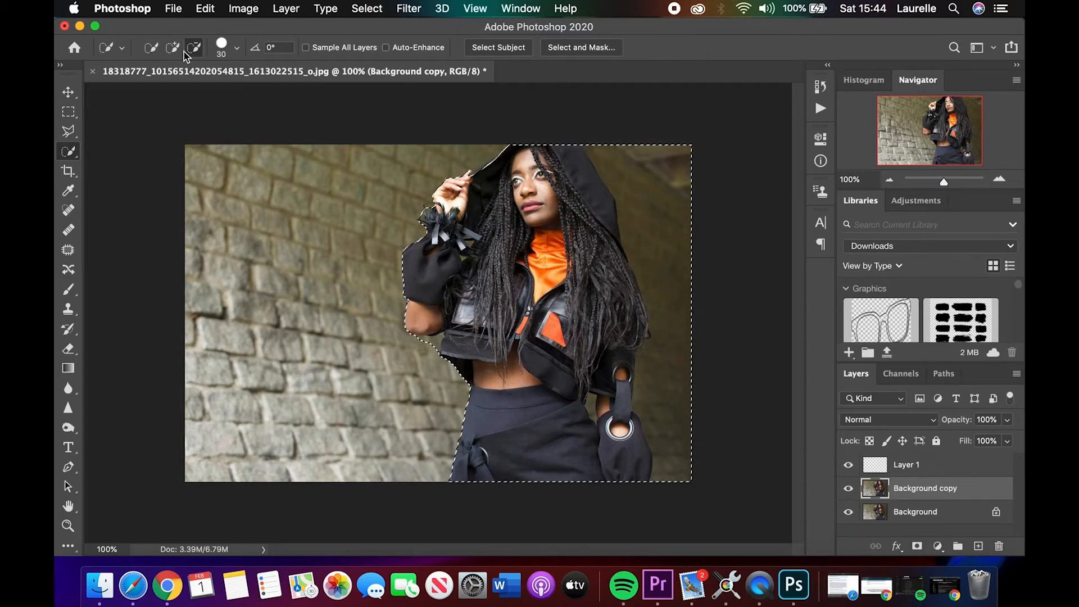
{"action": "mouse_move", "coordinate": [594, 139]}
{"action": "left_mouse_down"}
{"action": "mouse_move", "coordinate": [635, 167]}
{"action": "mouse_move", "coordinate": [667, 221]}
{"action": "mouse_move", "coordinate": [687, 308]}
{"action": "mouse_move", "coordinate": [679, 384]}
{"action": "left_mouse_up"}
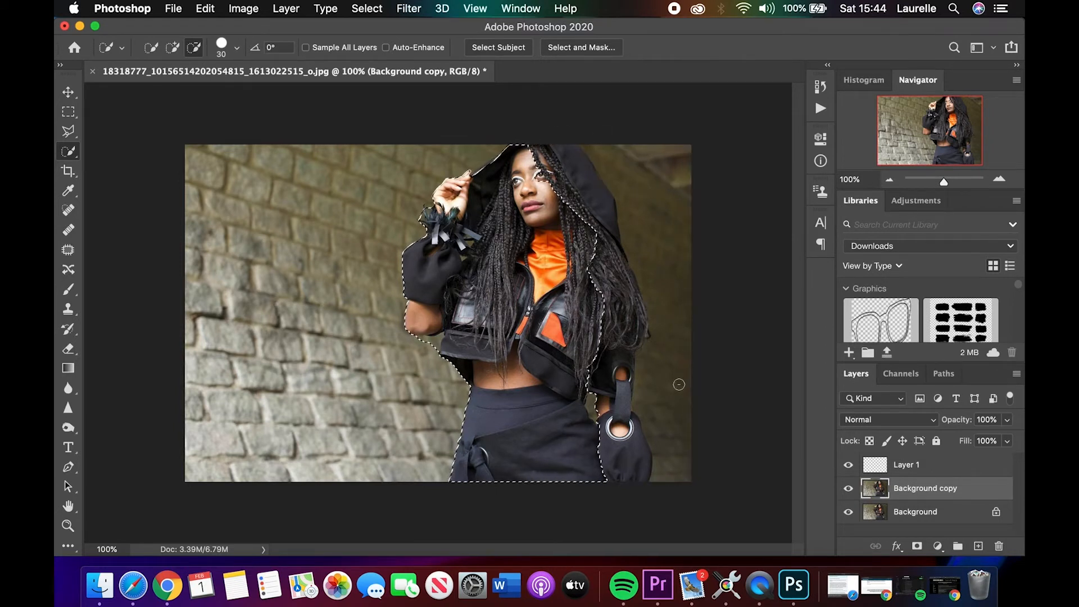
{"action": "left_click", "coordinate": [173, 48]}
{"action": "left_click_drag", "start_coordinate": [568, 445], "coordinate": [613, 470]}
{"action": "mouse_move", "coordinate": [629, 431]}
{"action": "left_mouse_down"}
{"action": "mouse_move", "coordinate": [621, 353]}
{"action": "mouse_move", "coordinate": [629, 318]}
{"action": "mouse_move", "coordinate": [638, 322]}
{"action": "mouse_move", "coordinate": [609, 237]}
{"action": "mouse_move", "coordinate": [596, 349]}
{"action": "left_mouse_up"}
{"action": "mouse_move", "coordinate": [599, 239]}
{"action": "left_mouse_down"}
{"action": "mouse_move", "coordinate": [605, 222]}
{"action": "mouse_move", "coordinate": [592, 198]}
{"action": "left_mouse_up"}
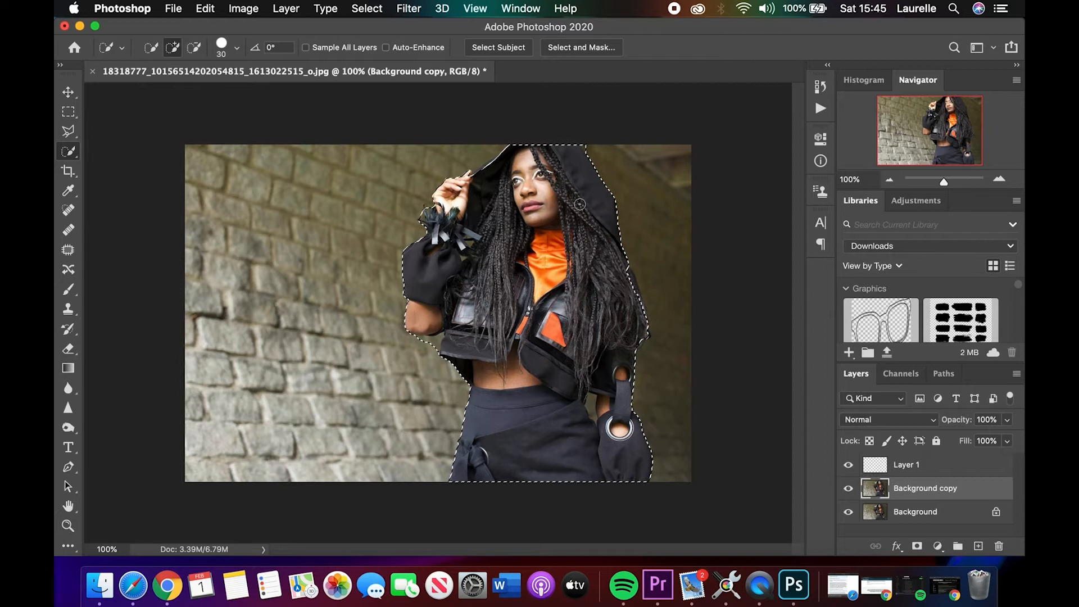
Step: Invert the selection to delete the wall from the Background copy layer, then hide the original Background layer and deselect
{"action": "right_click", "coordinate": [581, 203]}
{"action": "left_click", "coordinate": [606, 224]}
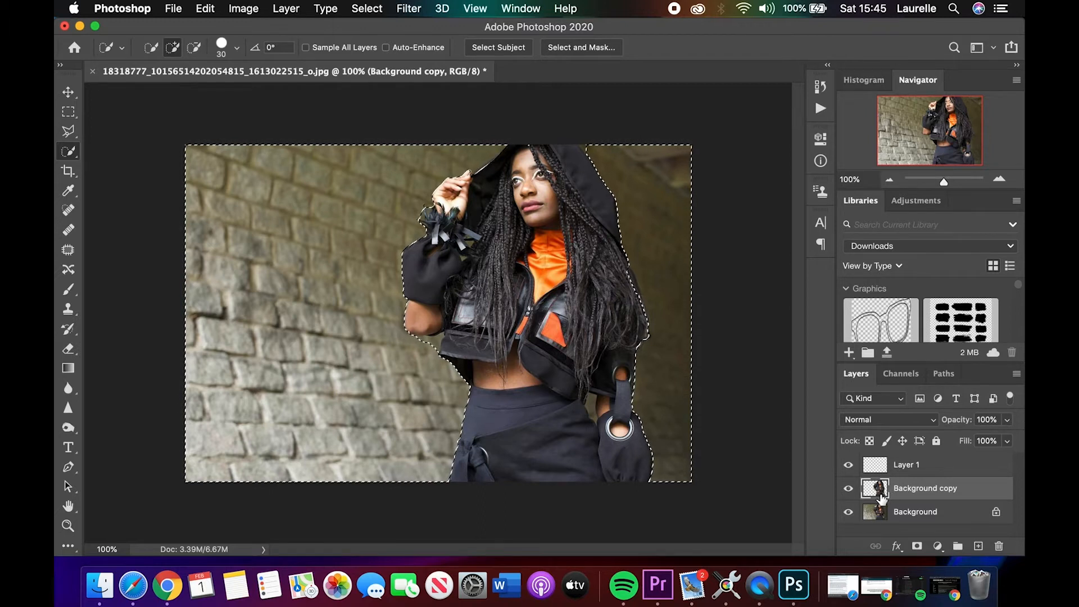
{"action": "left_click", "coordinate": [849, 512]}
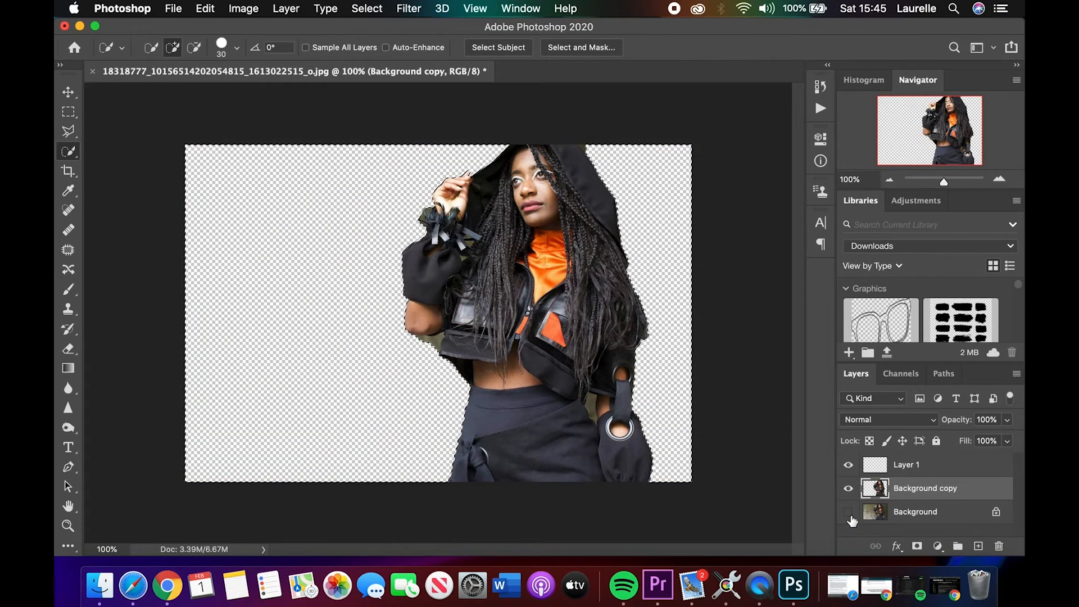
{"action": "left_click", "coordinate": [849, 515]}
{"action": "left_click", "coordinate": [850, 514]}
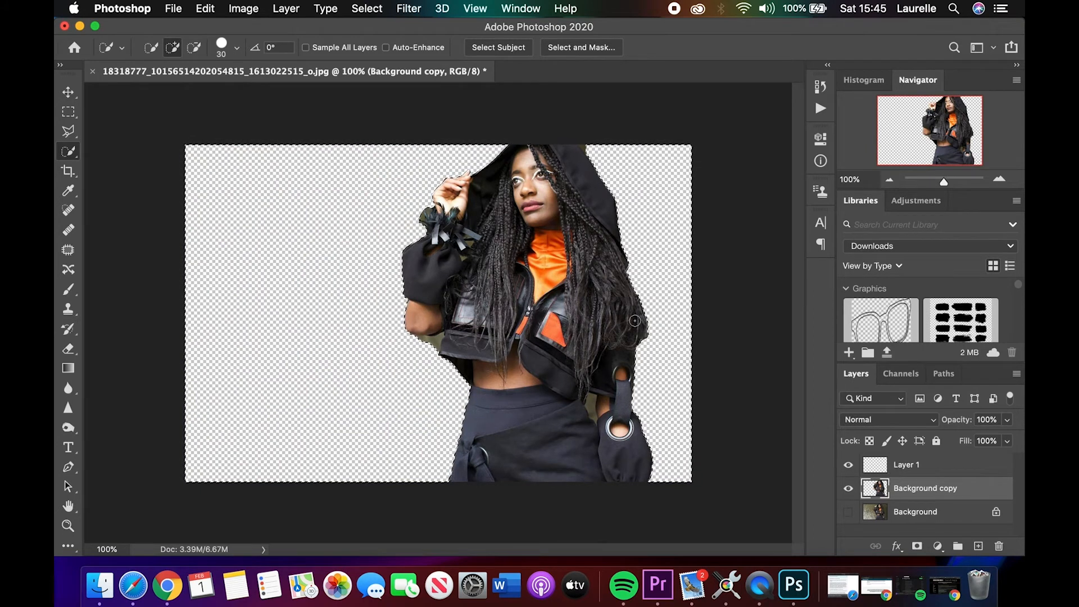
{"action": "right_click", "coordinate": [634, 225]}
{"action": "left_click", "coordinate": [644, 231]}
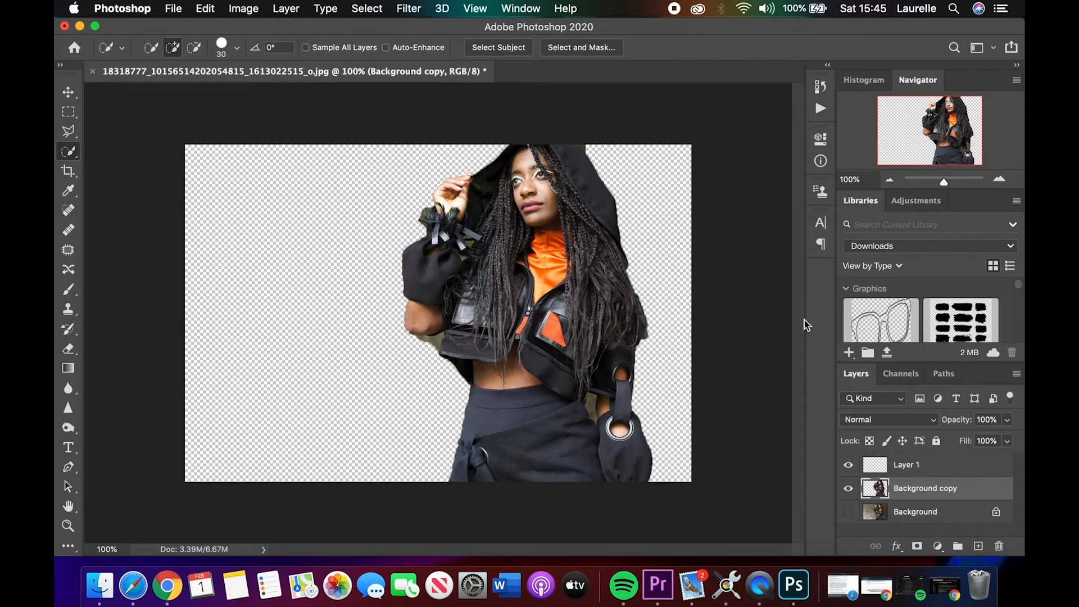
Step: Fill Layer 1 with black using the Paint Bucket Tool and move it beneath the Background copy layer
{"action": "left_click", "coordinate": [922, 465]}
{"action": "key", "text": "u"}
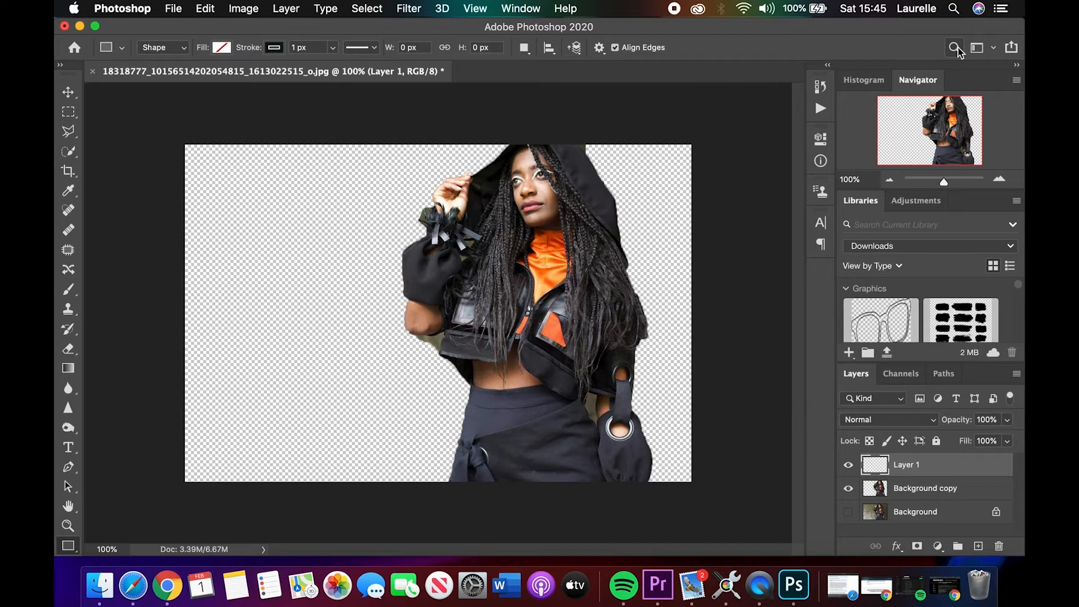
{"action": "key", "text": "f"}
{"action": "left_click", "coordinate": [954, 31]}
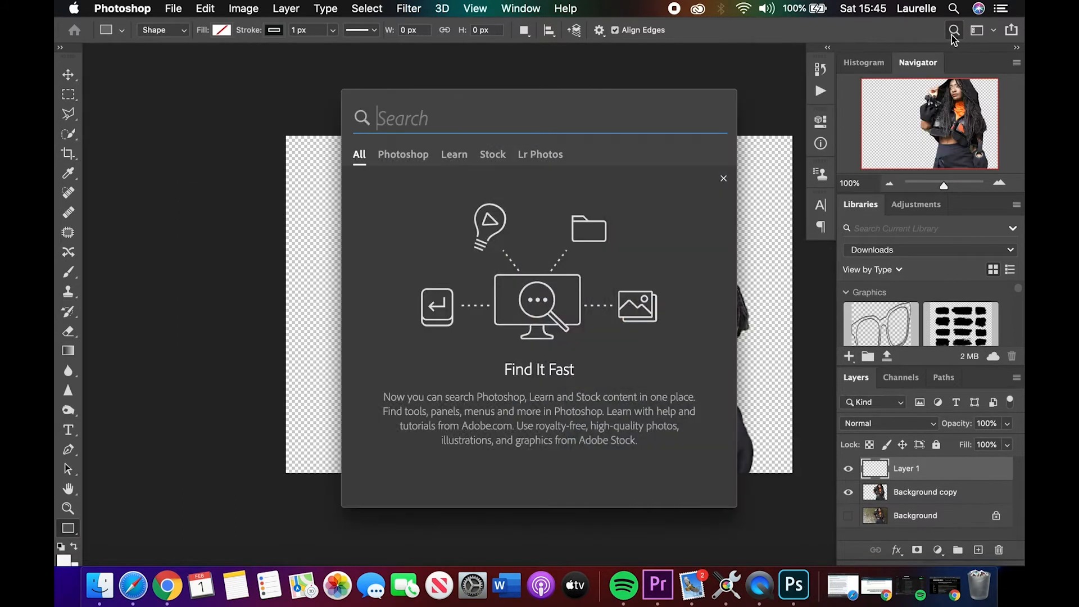
{"action": "type", "text": "fill"}
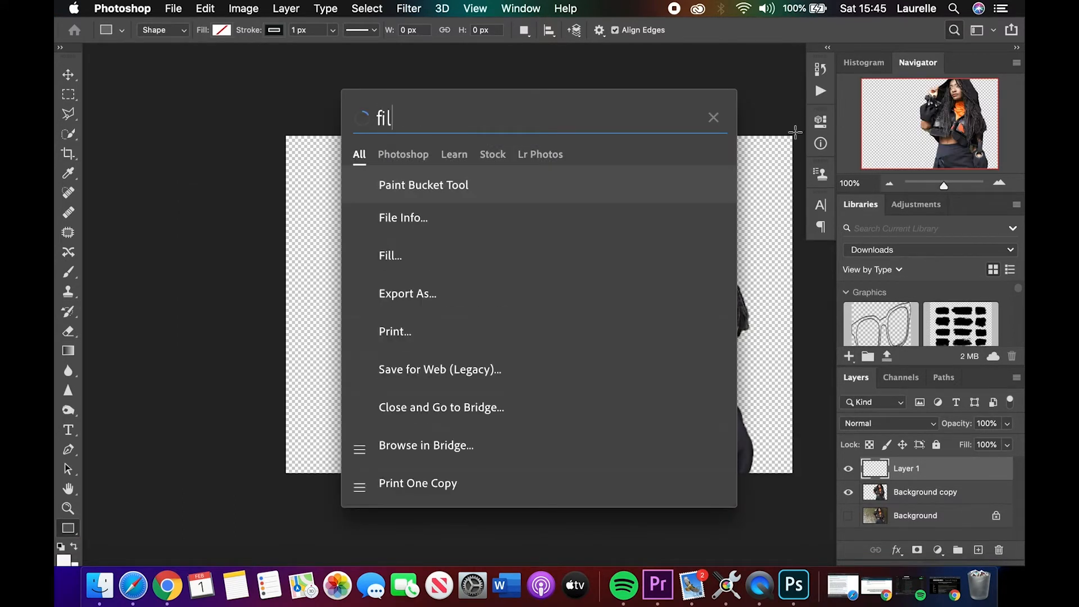
{"action": "left_click", "coordinate": [556, 191]}
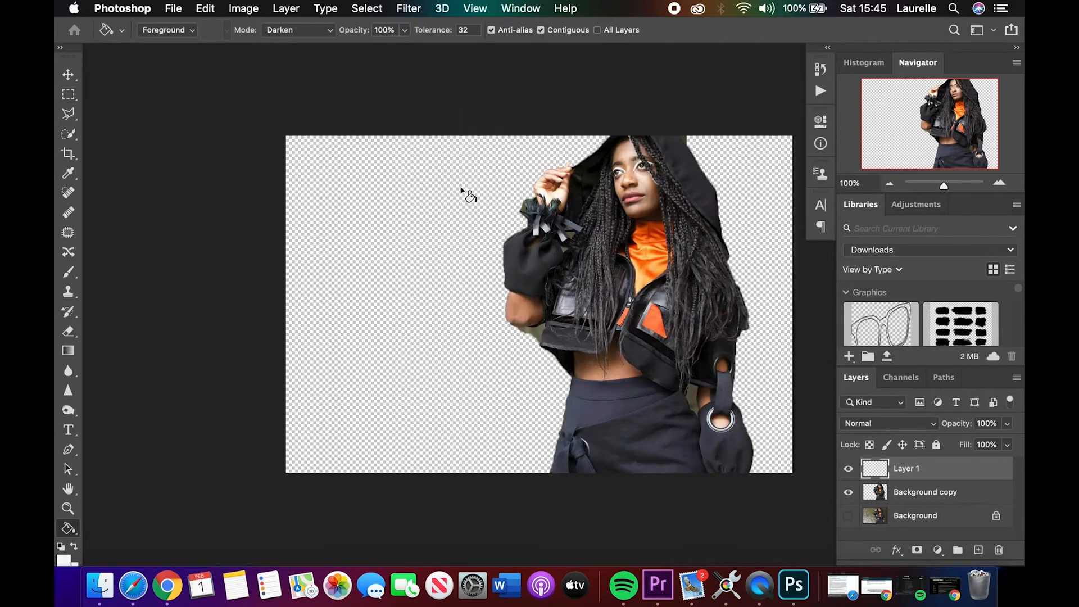
{"action": "left_click", "coordinate": [61, 548]}
{"action": "left_click", "coordinate": [393, 316]}
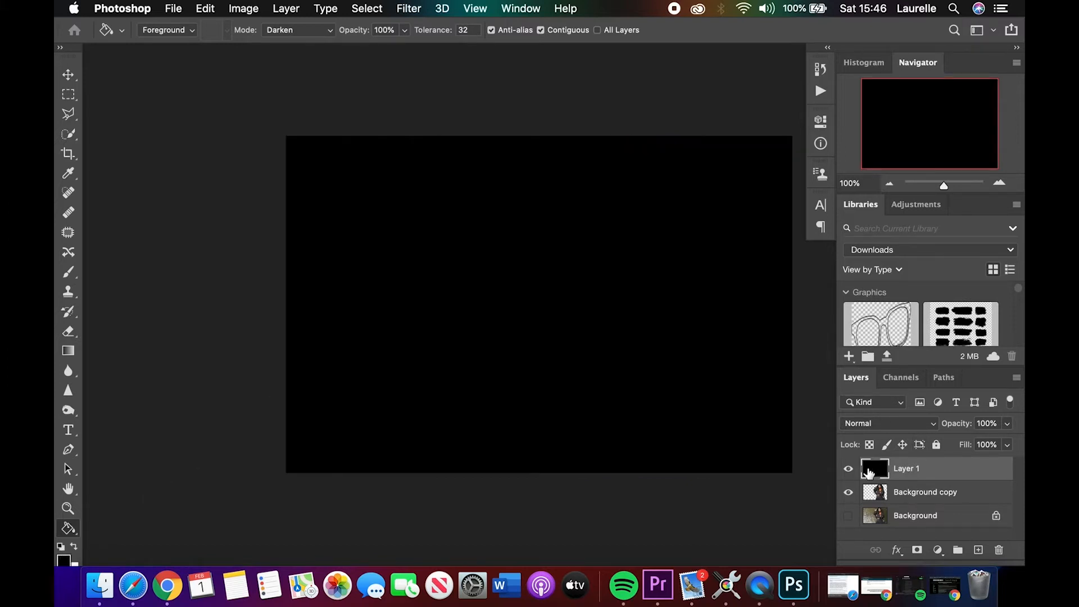
{"action": "left_click_drag", "start_coordinate": [905, 474], "coordinate": [905, 502]}
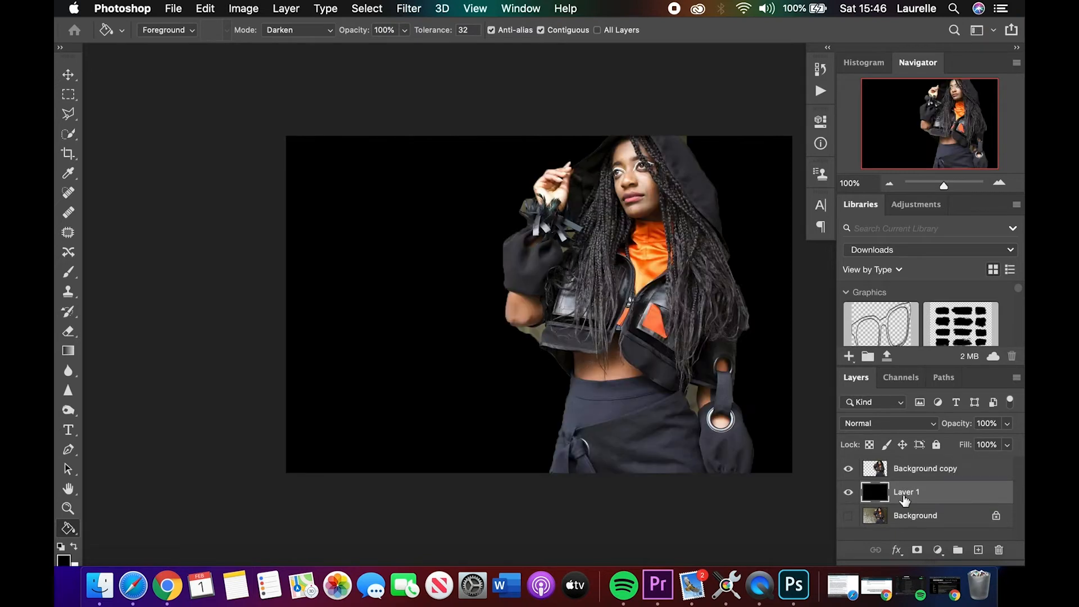
Step: Add a new empty layer above the Background copy layer
{"action": "scroll", "coordinate": [829, 377], "scroll_direction": "right", "scroll_amount": 5}
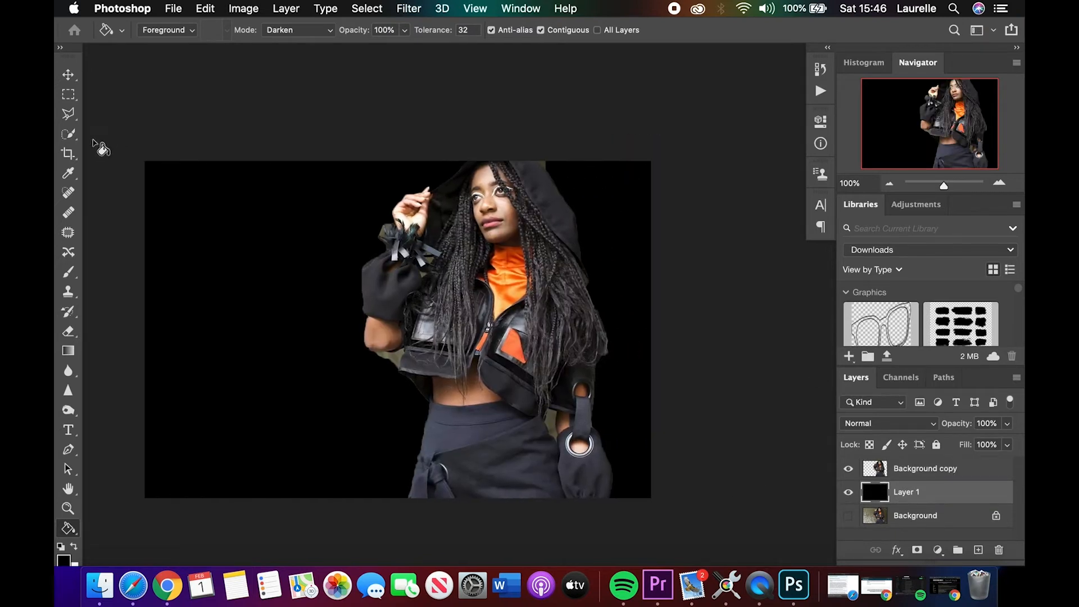
{"action": "left_click", "coordinate": [929, 471]}
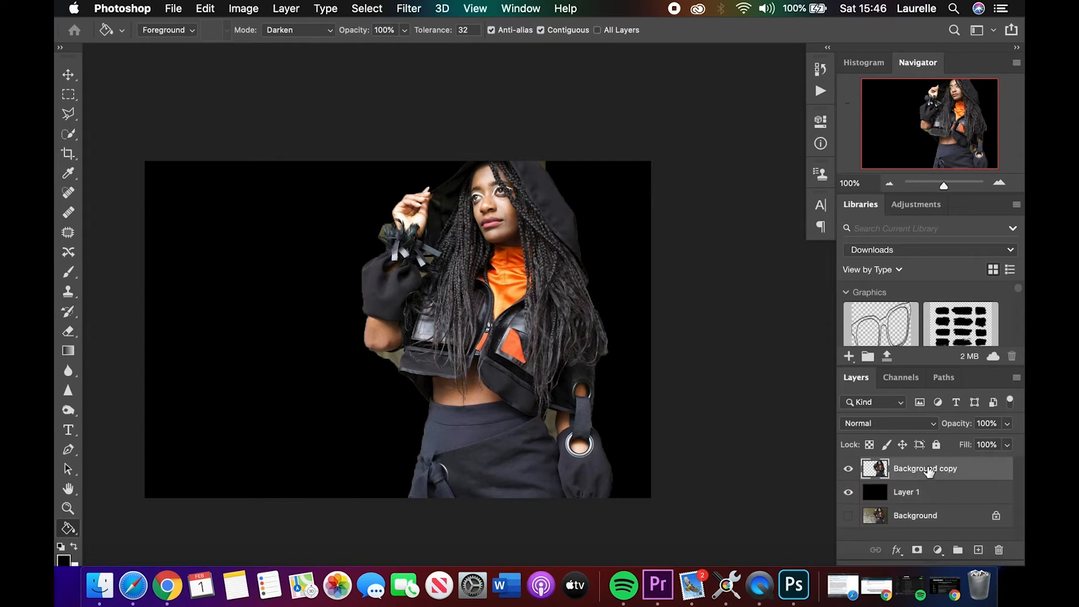
{"action": "left_click", "coordinate": [978, 549]}
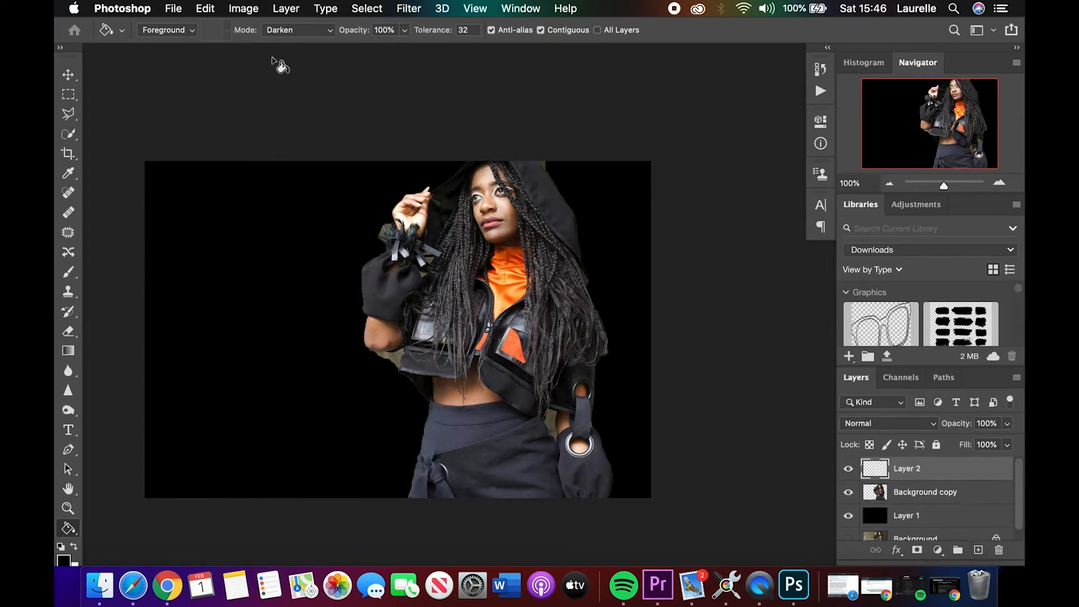
Step: Set the Gradient tool to a black-to-transparent gradient by changing its white start colour stop to 000000
{"action": "left_click", "coordinate": [68, 351]}
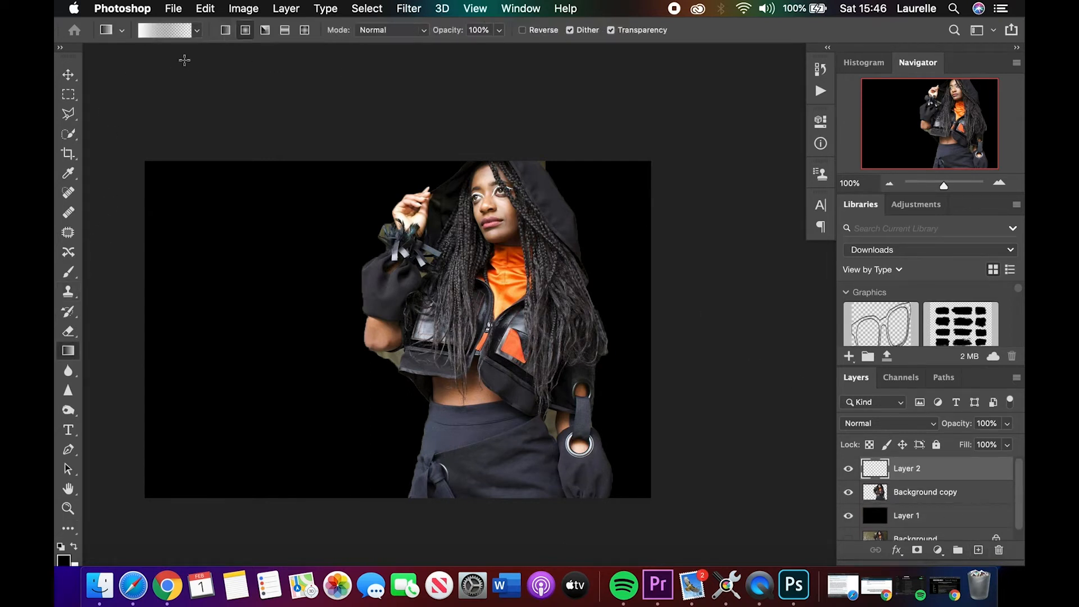
{"action": "left_click", "coordinate": [154, 30]}
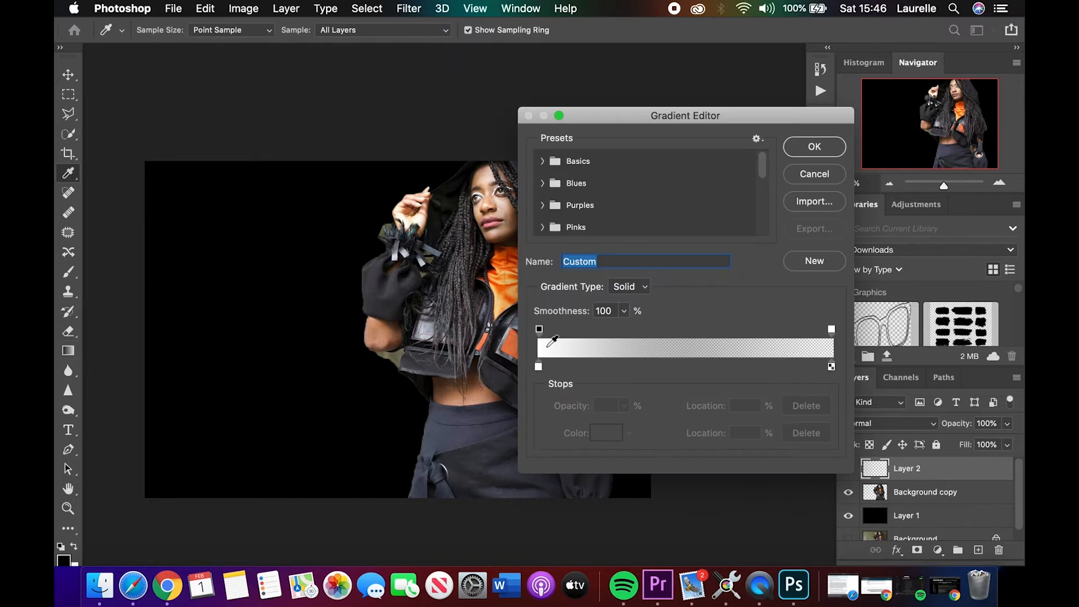
{"action": "left_click", "coordinate": [538, 370]}
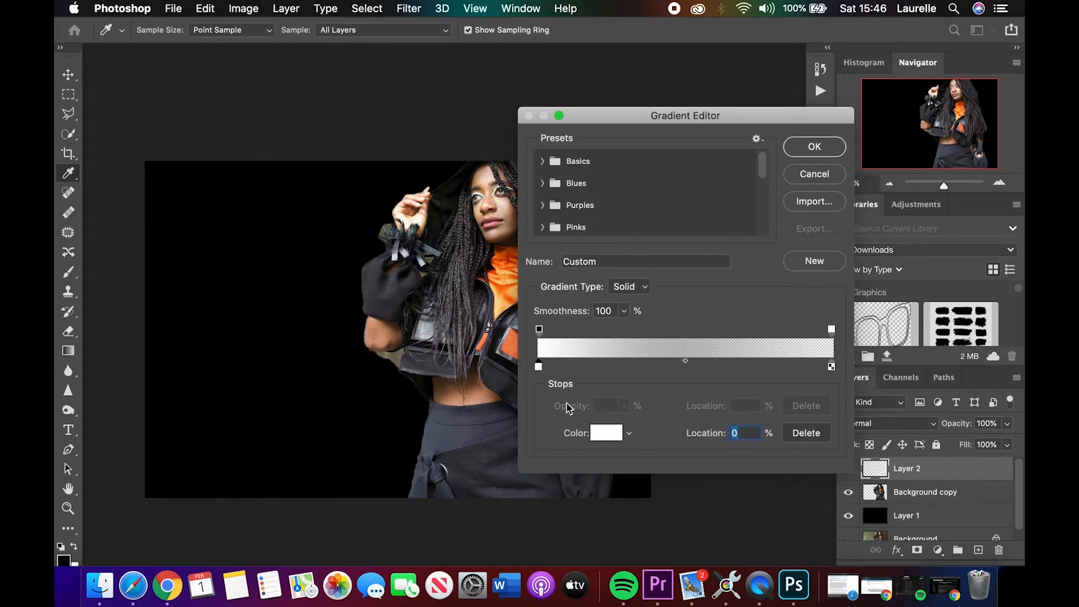
{"action": "left_click", "coordinate": [607, 434]}
{"action": "left_click_drag", "start_coordinate": [657, 306], "coordinate": [630, 325]}
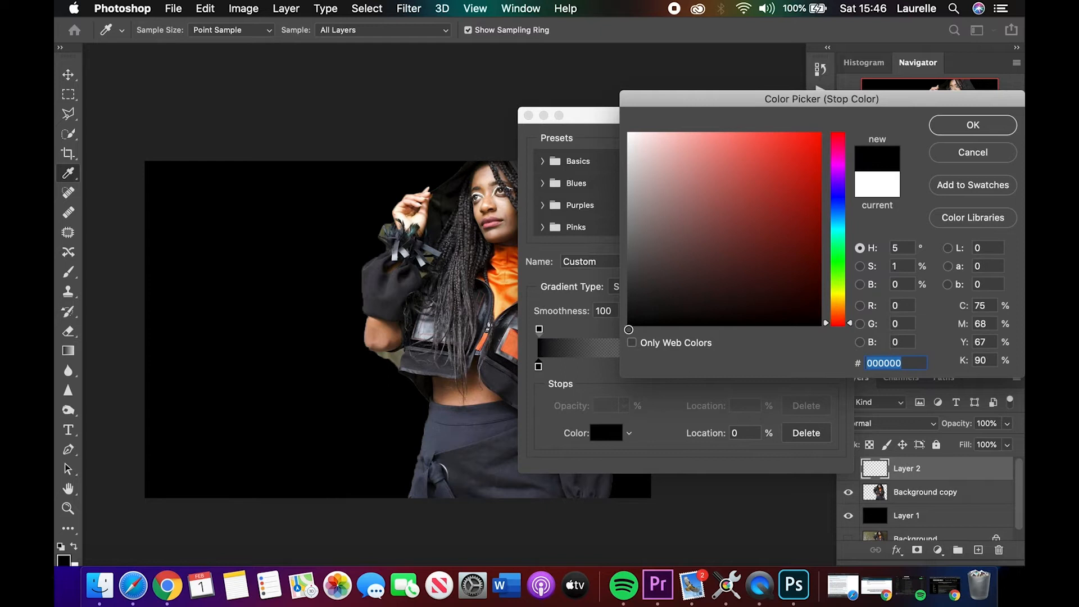
{"action": "left_click", "coordinate": [974, 127]}
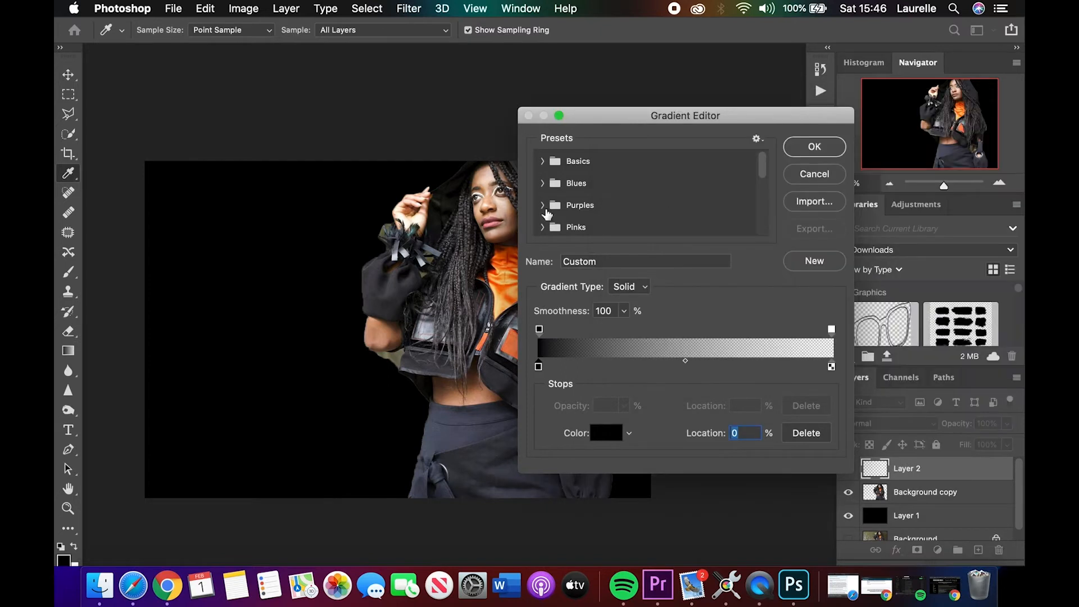
{"action": "left_click", "coordinate": [809, 142]}
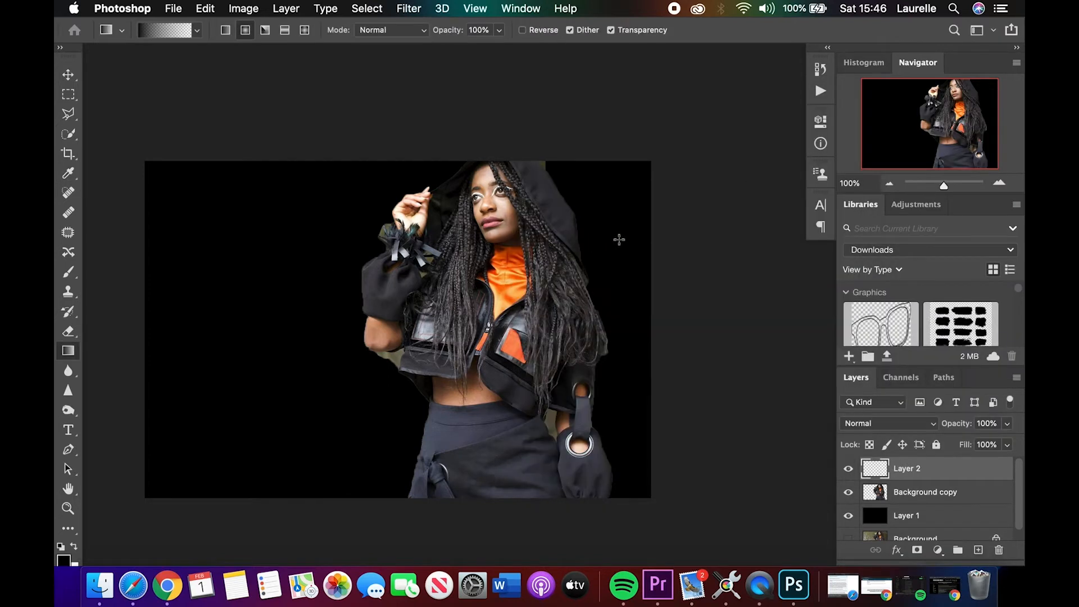
Step: Draw black radial gradients on Layer 2 to darken the figure's edges around the hood, sleeve, jacket hem and raised hand
{"action": "left_click_drag", "start_coordinate": [619, 240], "coordinate": [507, 218]}
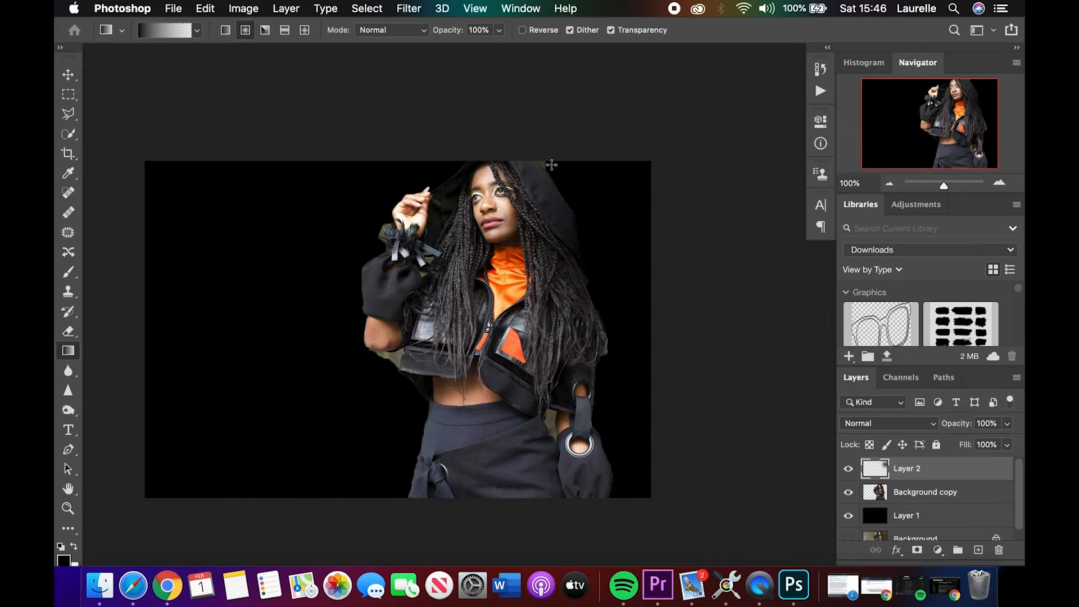
{"action": "left_click_drag", "start_coordinate": [629, 410], "coordinate": [540, 333]}
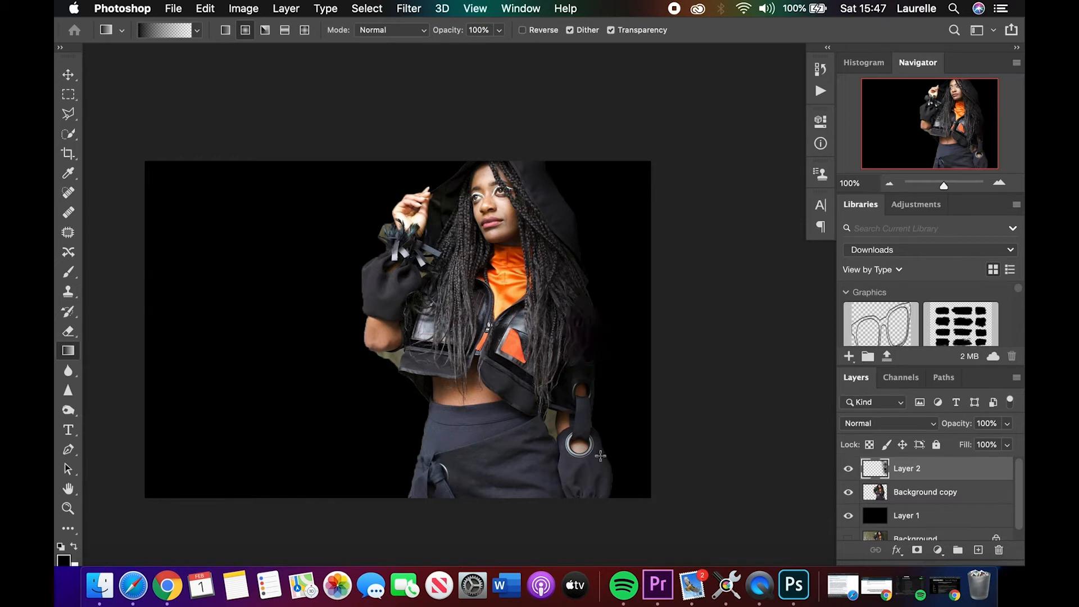
{"action": "left_click_drag", "start_coordinate": [419, 352], "coordinate": [408, 359]}
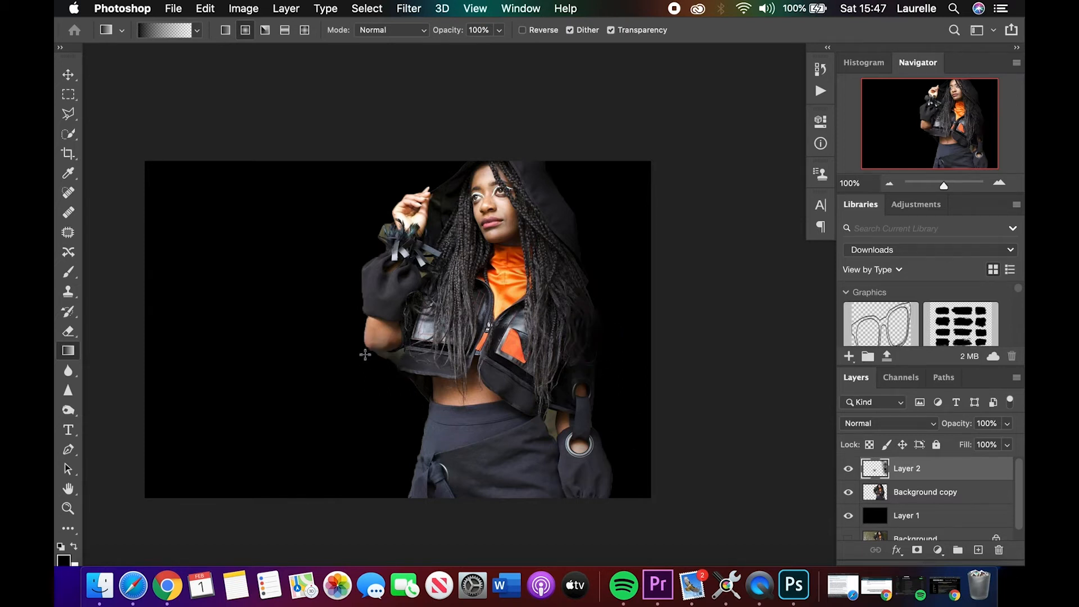
{"action": "mouse_move", "coordinate": [416, 239]}
{"action": "left_mouse_down"}
{"action": "mouse_move", "coordinate": [369, 217]}
{"action": "mouse_move", "coordinate": [453, 256]}
{"action": "left_mouse_up"}
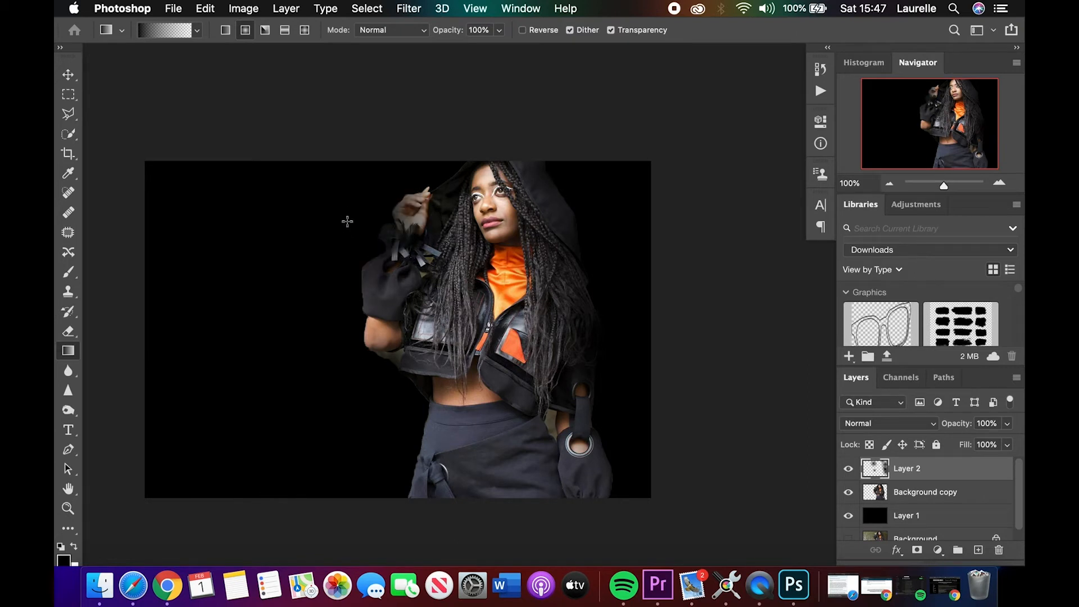
Step: Remove the leftover background patches below the jacket hem and between the skirt and lowered sleeve from the Background copy layer using Quick Selection
{"action": "right_click", "coordinate": [347, 221]}
{"action": "left_click", "coordinate": [612, 208]}
{"action": "left_click", "coordinate": [897, 492]}
{"action": "left_click", "coordinate": [68, 134]}
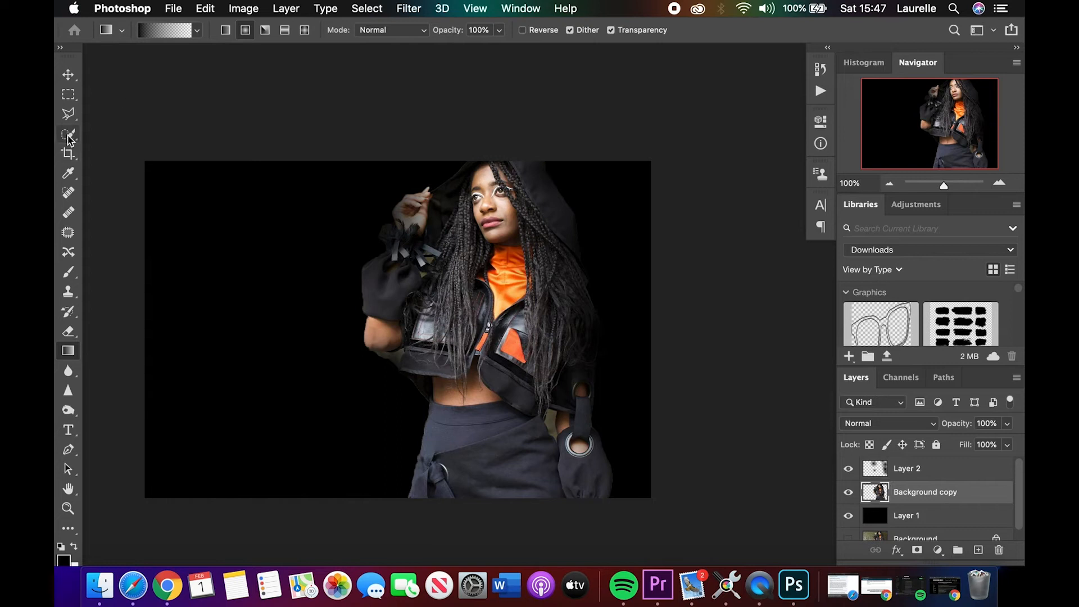
{"action": "left_click_drag", "start_coordinate": [379, 356], "coordinate": [416, 390]}
{"action": "key", "text": "Delete"}
{"action": "left_click_drag", "start_coordinate": [552, 417], "coordinate": [551, 430]}
{"action": "key", "text": "Delete"}
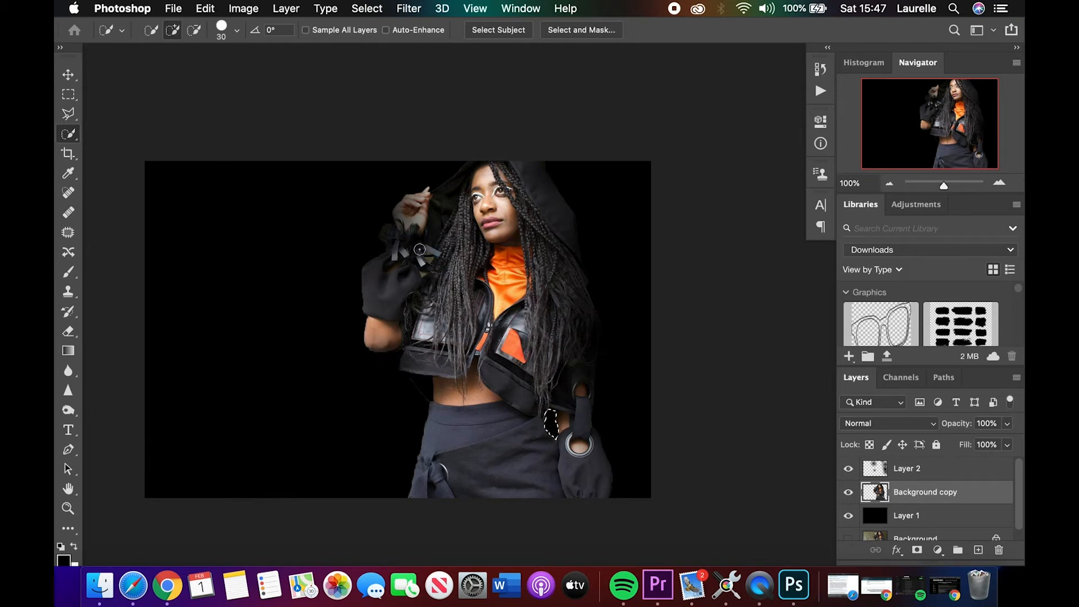
{"action": "key", "text": "cmd+d"}
Step: Reduce the Quick Selection brush to size 7 and remove the small background remnants between the raised sleeve and the braids
{"action": "right_click", "coordinate": [969, 494]}
{"action": "left_click", "coordinate": [979, 496]}
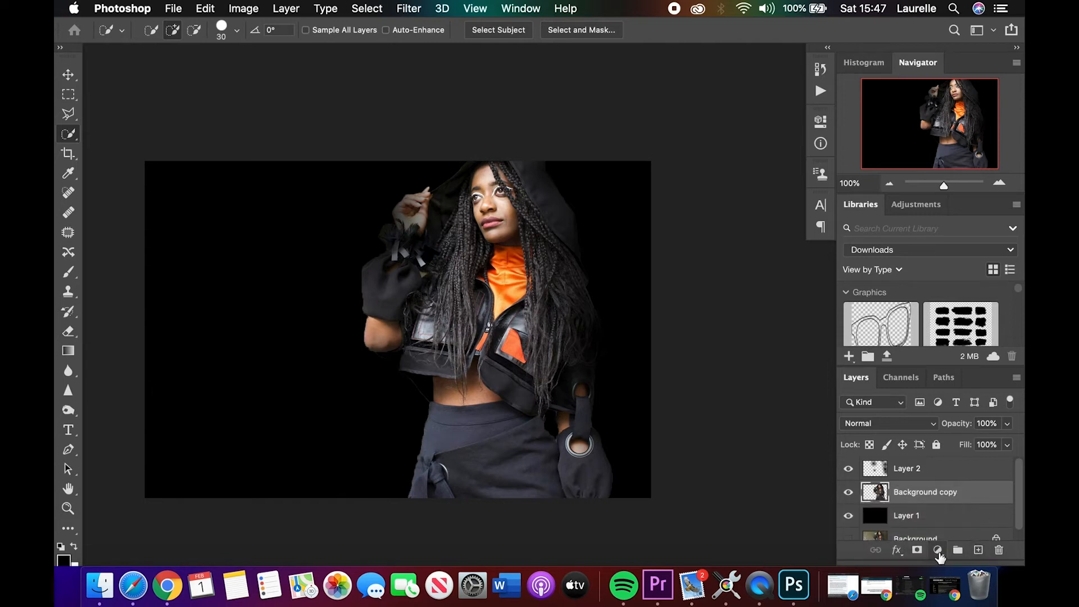
{"action": "scroll", "coordinate": [424, 275], "scroll_direction": "up", "scroll_amount": 4}
{"action": "left_click", "coordinate": [382, 264]}
{"action": "scroll", "coordinate": [383, 269], "scroll_direction": "up", "scroll_amount": 3}
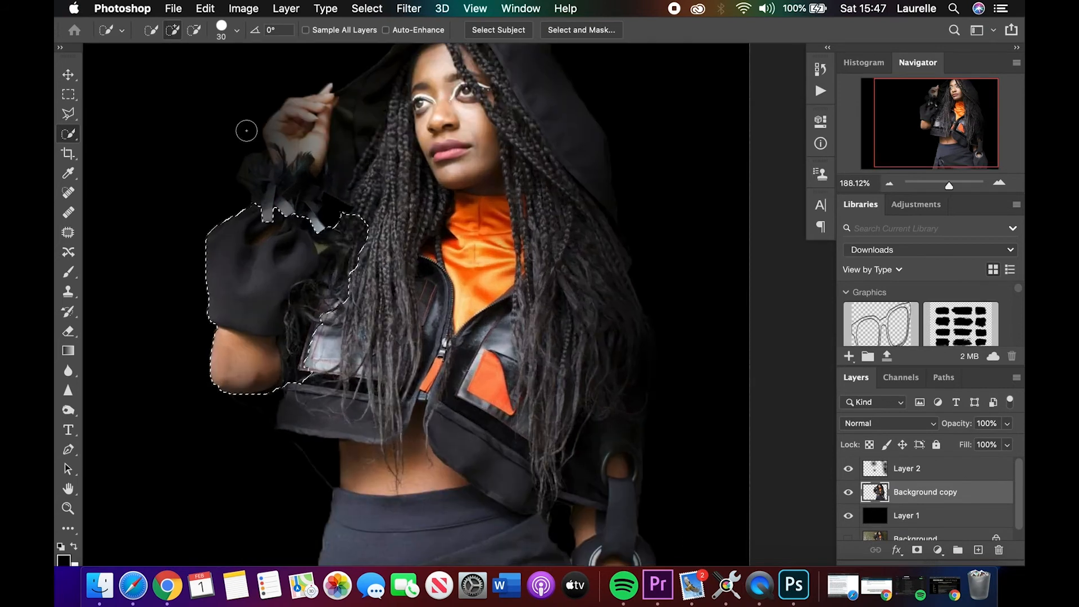
{"action": "right_click", "coordinate": [303, 259]}
{"action": "left_click", "coordinate": [323, 272]}
{"action": "left_click", "coordinate": [237, 31]}
{"action": "left_click_drag", "start_coordinate": [173, 78], "coordinate": [157, 79]}
{"action": "left_click", "coordinate": [321, 252]}
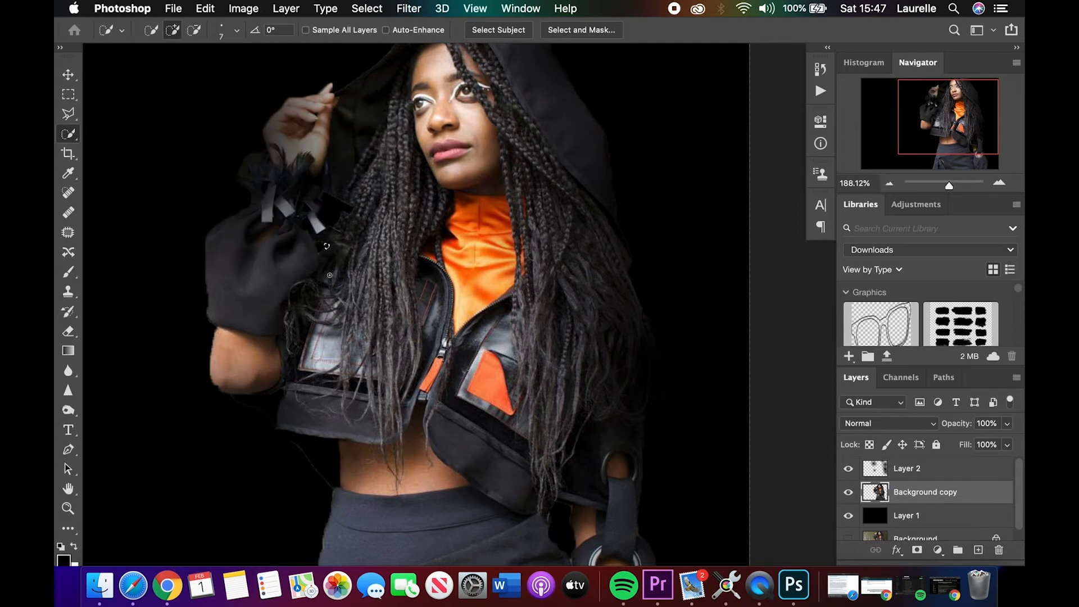
{"action": "scroll", "coordinate": [249, 79], "scroll_direction": "down", "scroll_amount": 5}
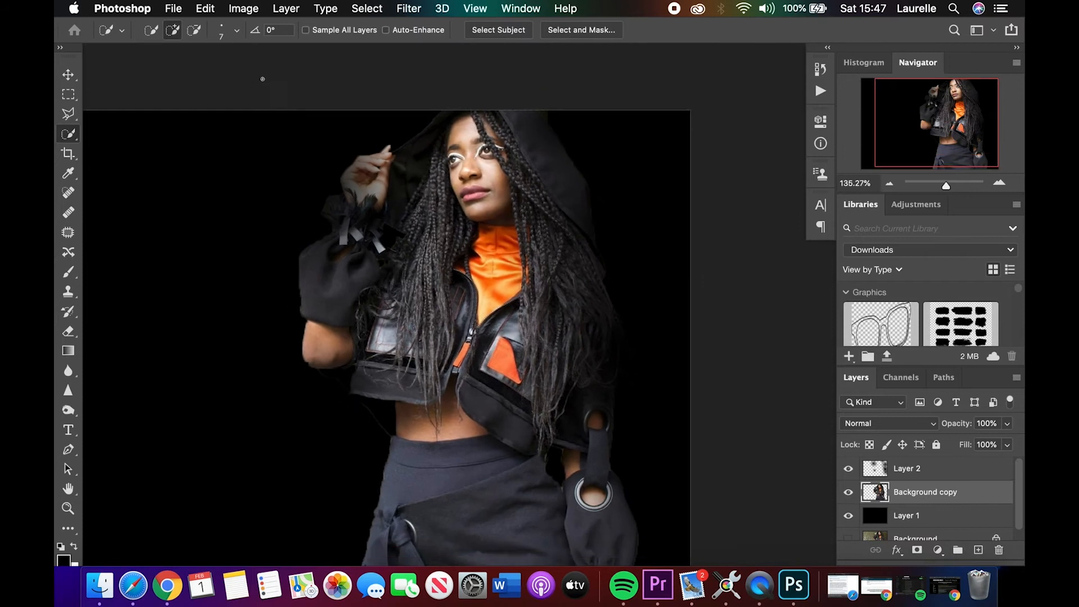
Step: Draw black radial gradients on Layer 2 along the outer edge of the waist and skirt in Darken mode
{"action": "scroll", "coordinate": [262, 79], "scroll_direction": "left", "scroll_amount": 3}
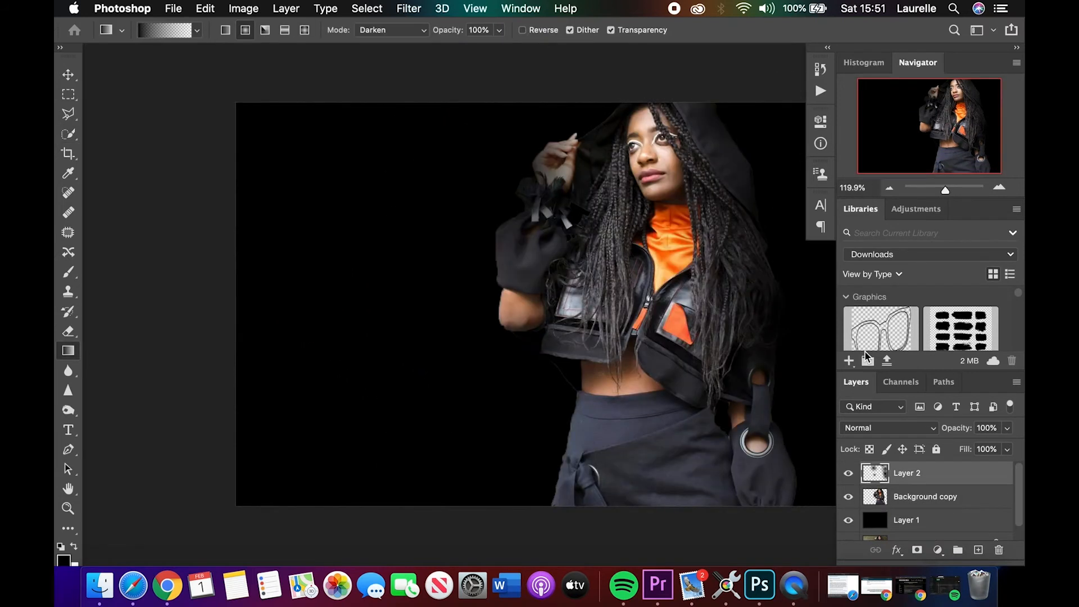
{"action": "scroll", "coordinate": [743, 332], "scroll_direction": "right", "scroll_amount": 5}
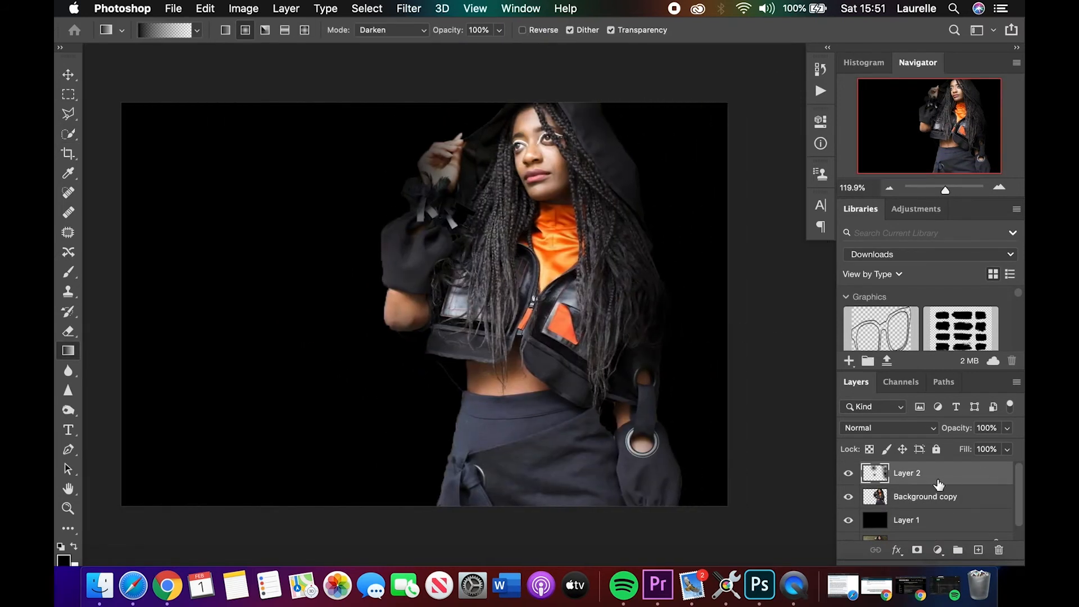
{"action": "left_click_drag", "start_coordinate": [397, 444], "coordinate": [493, 451]}
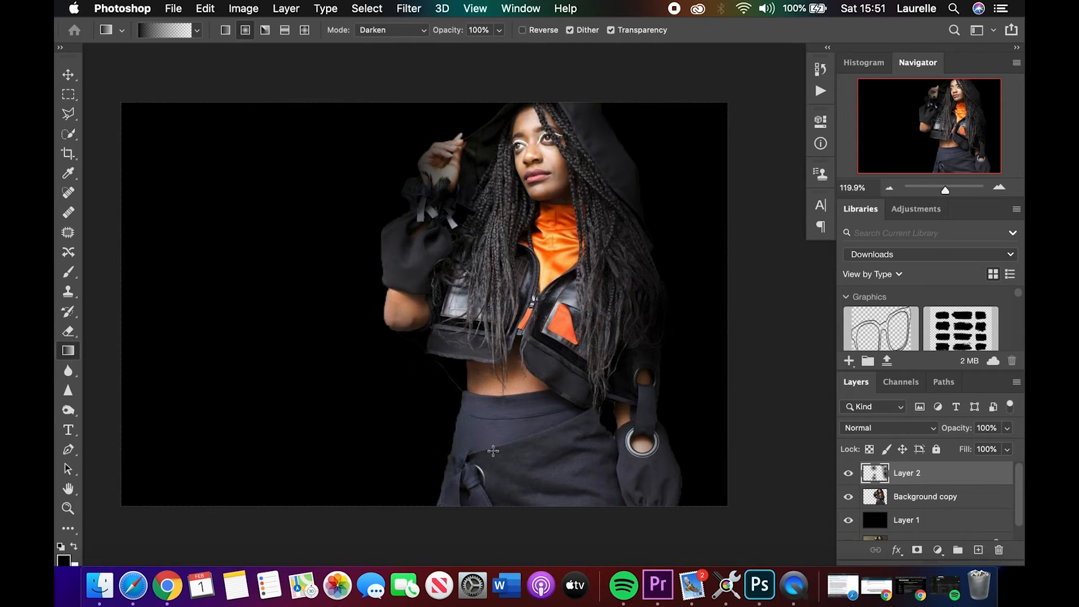
{"action": "left_click_drag", "start_coordinate": [436, 429], "coordinate": [453, 445]}
{"action": "left_click_drag", "start_coordinate": [460, 485], "coordinate": [447, 493]}
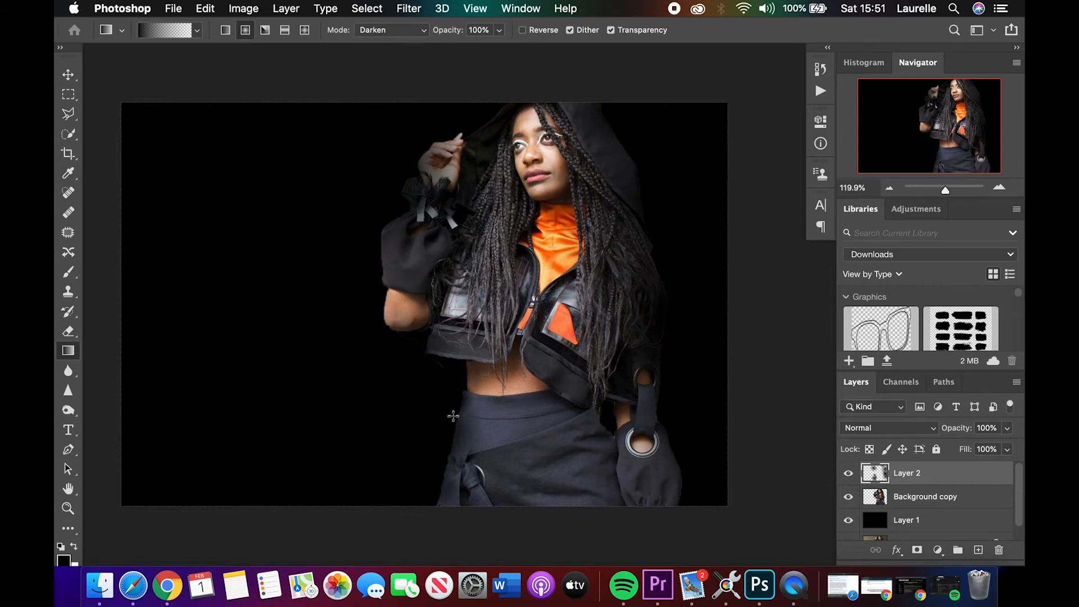
Step: Switch the gradient mode to Normal and draw further black gradients over the outer edge of the skirt
{"action": "scroll", "coordinate": [469, 499], "scroll_direction": "down", "scroll_amount": 1}
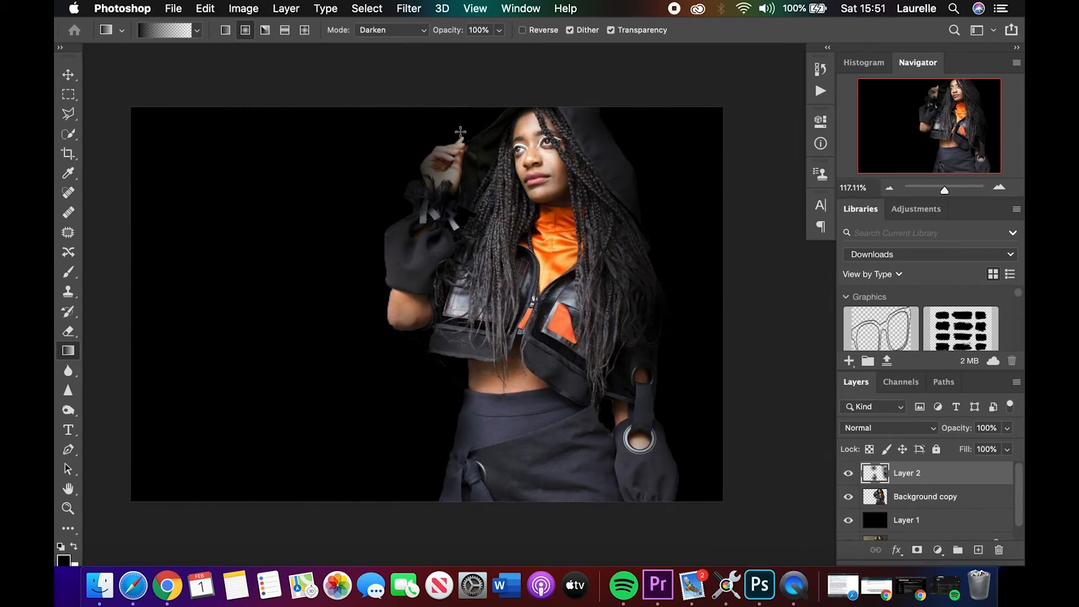
{"action": "left_click", "coordinate": [423, 31]}
{"action": "left_click", "coordinate": [408, 12]}
{"action": "left_click_drag", "start_coordinate": [411, 397], "coordinate": [483, 425]}
{"action": "left_click_drag", "start_coordinate": [347, 453], "coordinate": [486, 462]}
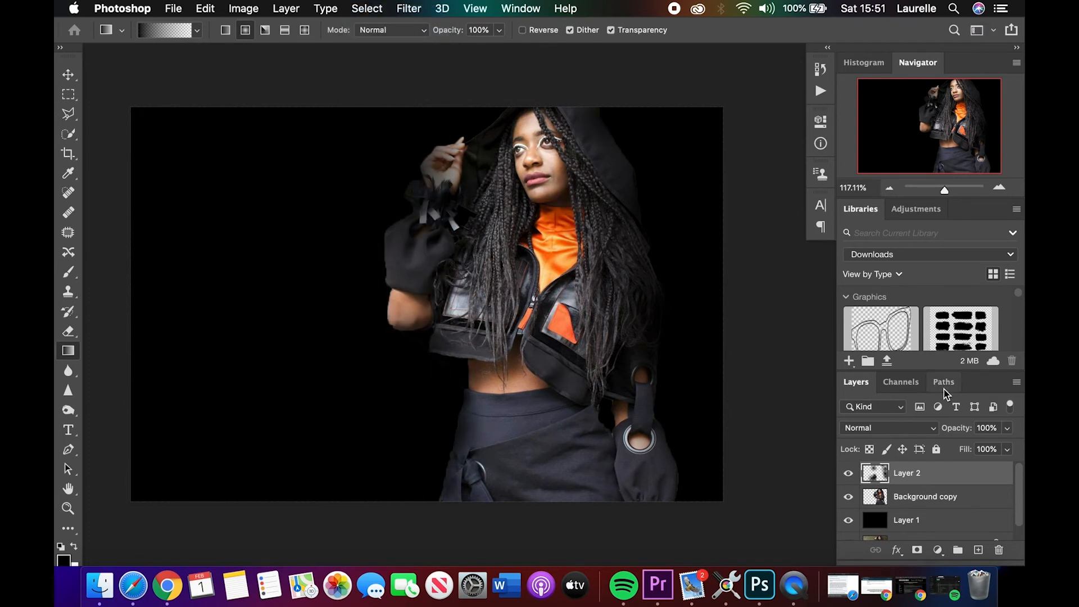
Step: Add a Black & White adjustment layer directly above the Background copy layer
{"action": "left_click", "coordinate": [949, 500]}
{"action": "left_click", "coordinate": [938, 550]}
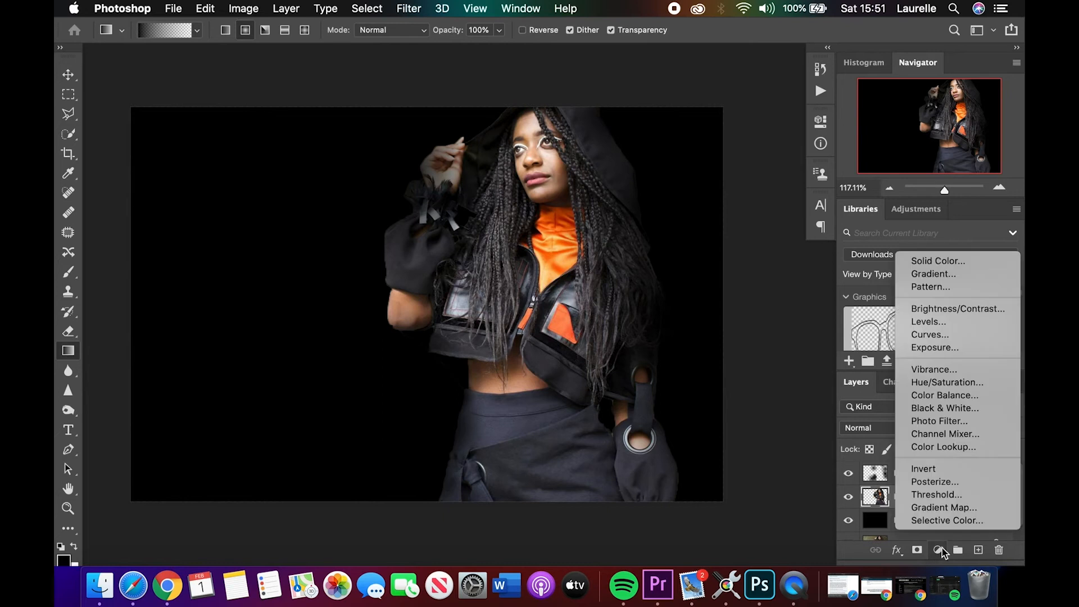
{"action": "left_click", "coordinate": [944, 409]}
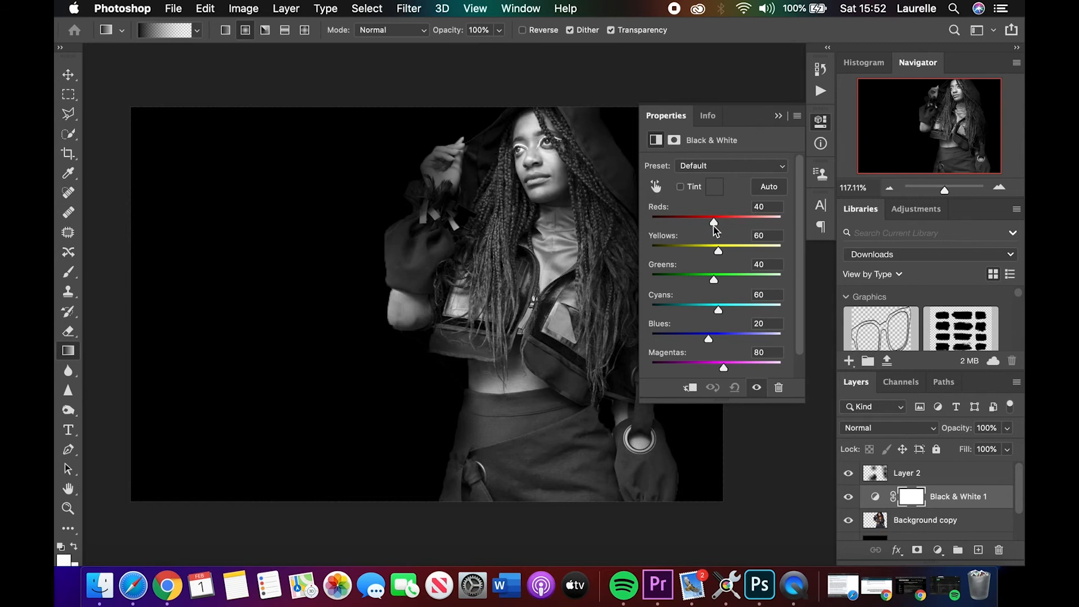
Step: Set the Black & White adjustment to Reds 18, Yellows 18, Greens 82, Cyans 137, Blues 47 and Magentas 15
{"action": "left_click_drag", "start_coordinate": [715, 226], "coordinate": [742, 320]}
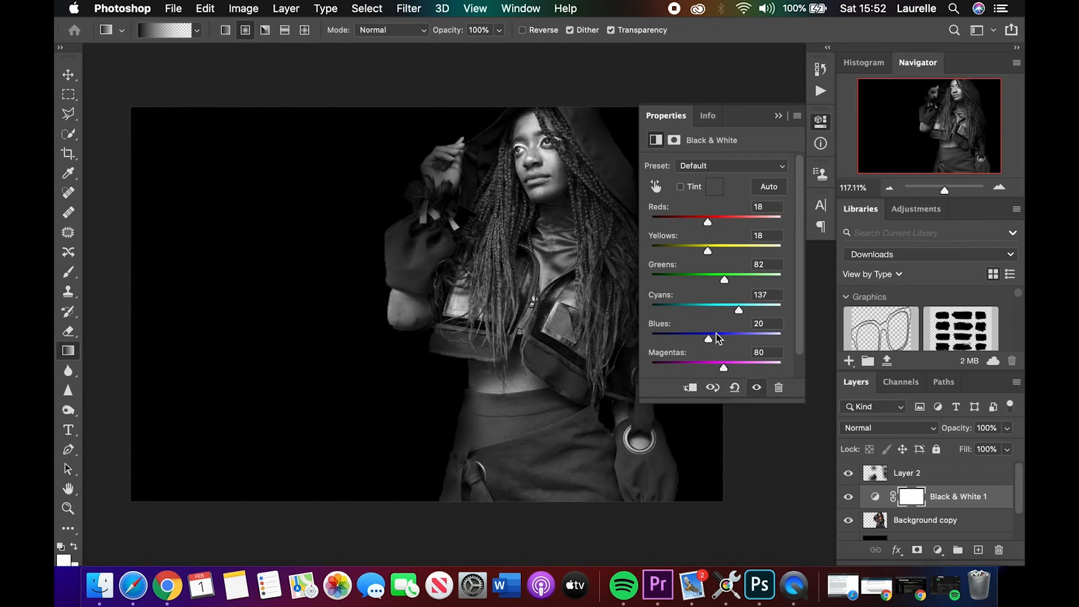
{"action": "left_click_drag", "start_coordinate": [711, 338], "coordinate": [691, 339]}
{"action": "left_click_drag", "start_coordinate": [702, 344], "coordinate": [708, 370]}
{"action": "scroll", "coordinate": [723, 345], "scroll_direction": "down", "scroll_amount": 2}
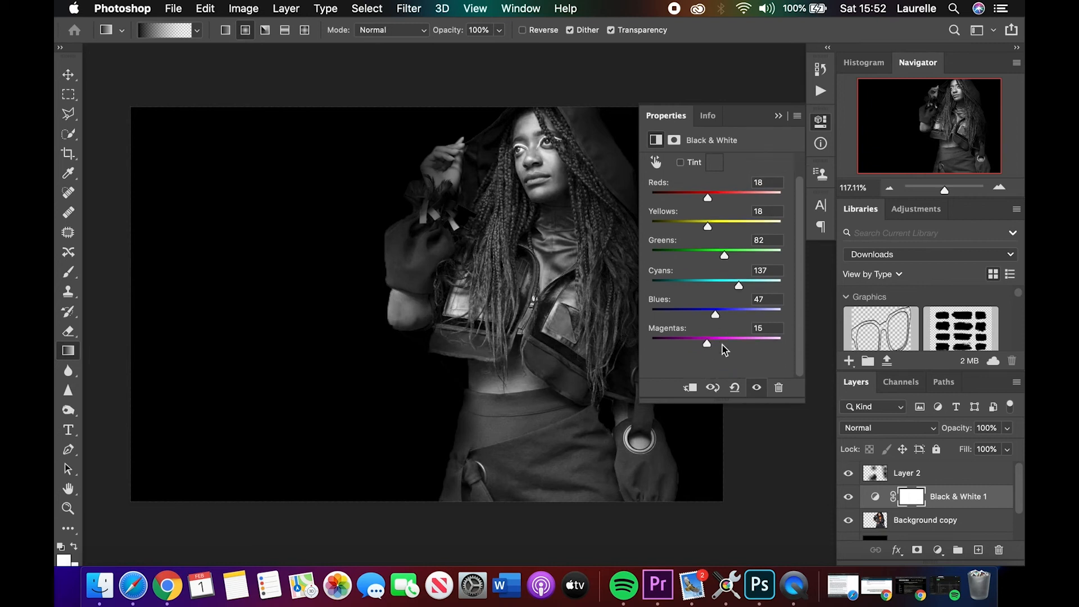
{"action": "left_click", "coordinate": [779, 116]}
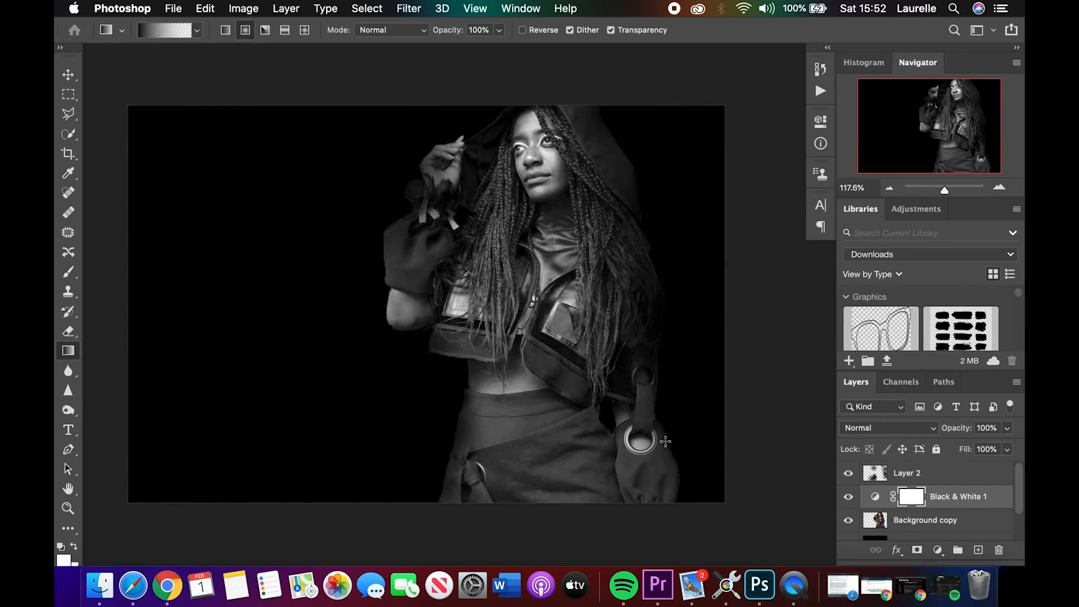
Step: Draw black gradients on Layer 2 to darken the outer edges of the raised sleeve and elbow
{"action": "scroll", "coordinate": [666, 442], "scroll_direction": "up", "scroll_amount": 4}
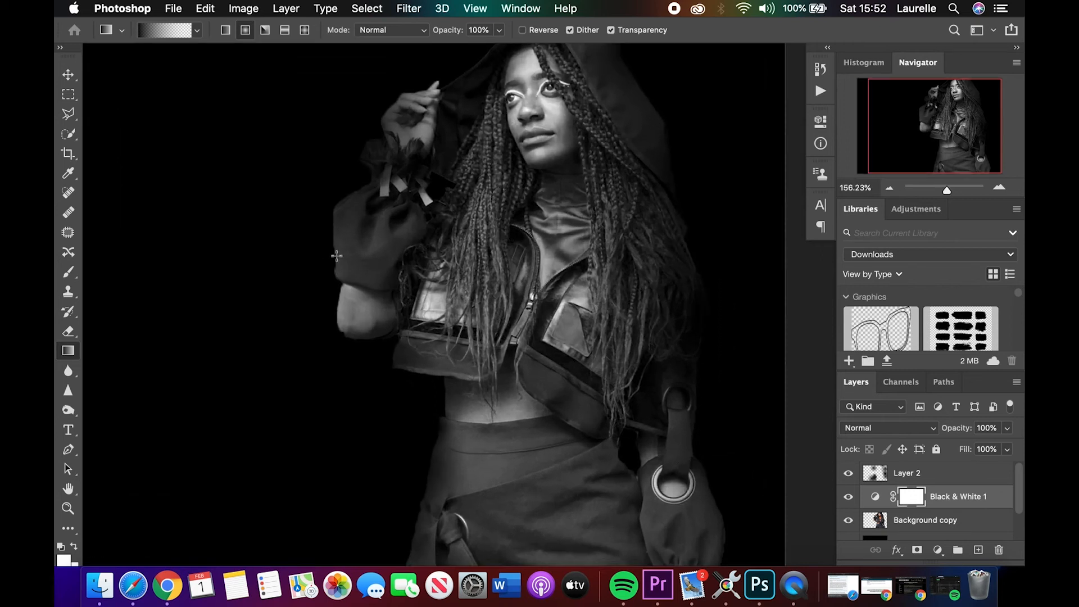
{"action": "left_click", "coordinate": [958, 477]}
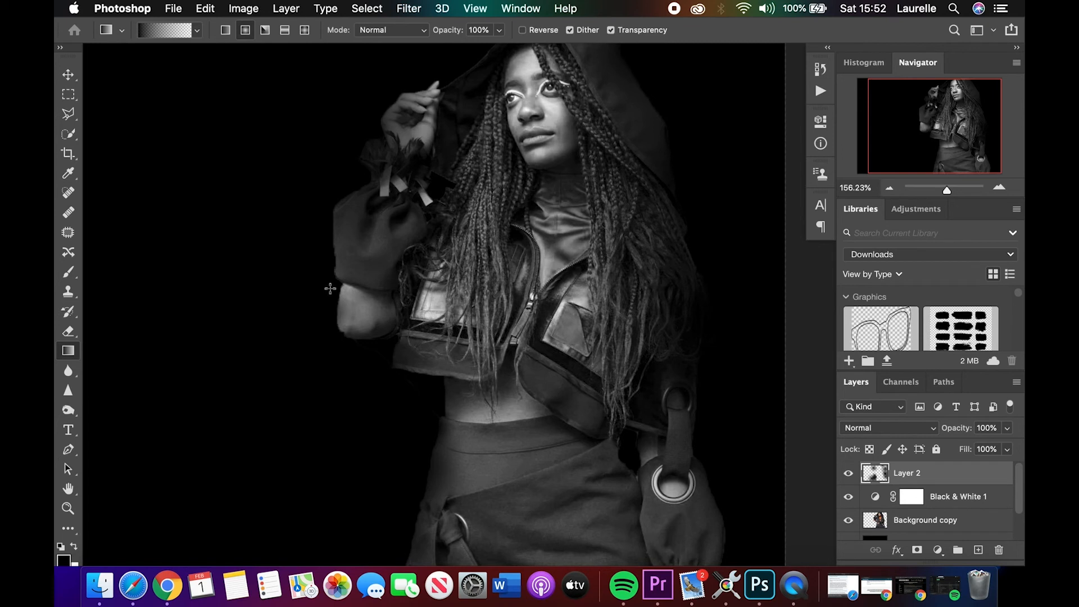
{"action": "left_click_drag", "start_coordinate": [309, 274], "coordinate": [378, 269]}
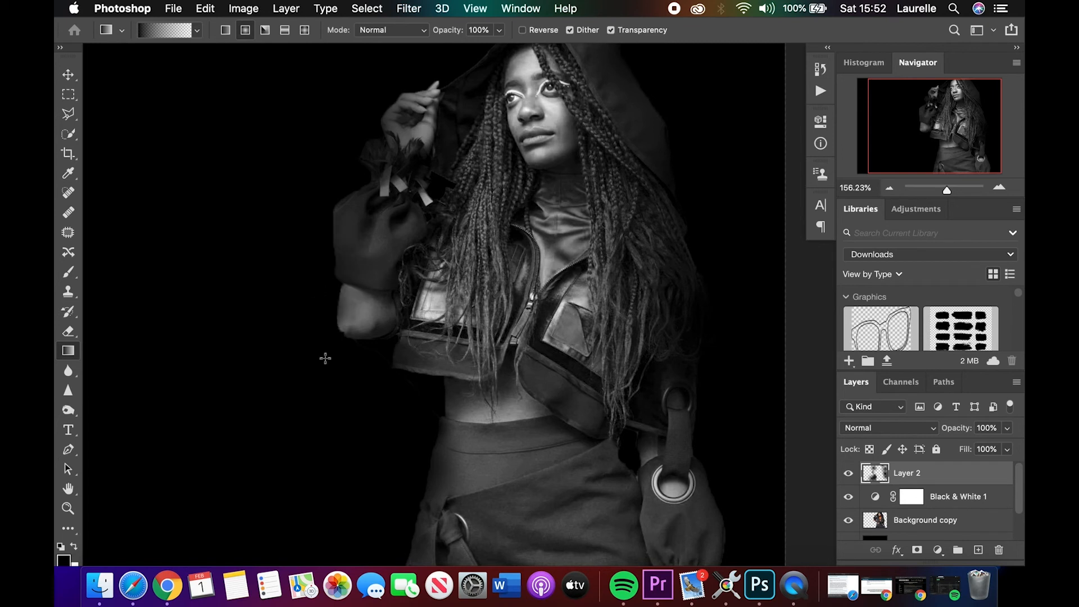
{"action": "left_click_drag", "start_coordinate": [308, 386], "coordinate": [373, 309]}
{"action": "left_click_drag", "start_coordinate": [306, 387], "coordinate": [378, 290]}
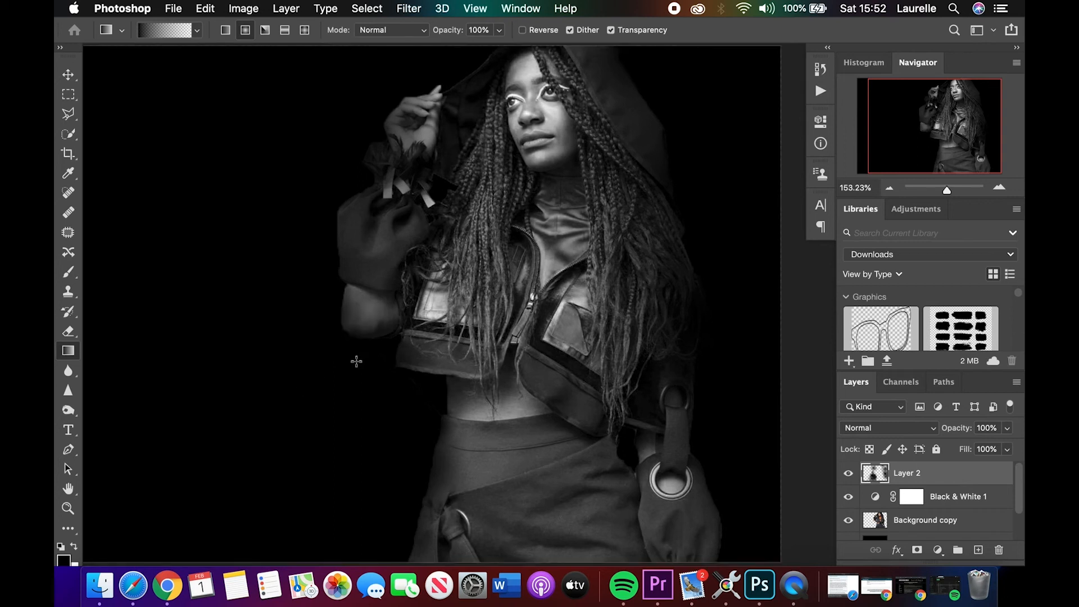
{"action": "scroll", "coordinate": [356, 361], "scroll_direction": "down", "scroll_amount": 3}
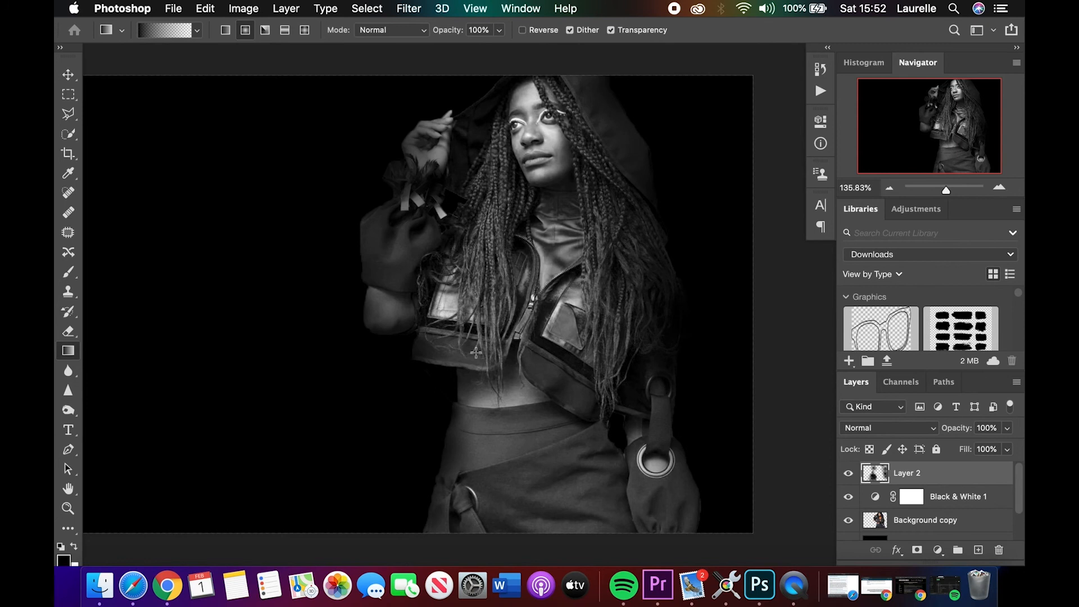
{"action": "scroll", "coordinate": [476, 353], "scroll_direction": "down", "scroll_amount": 5}
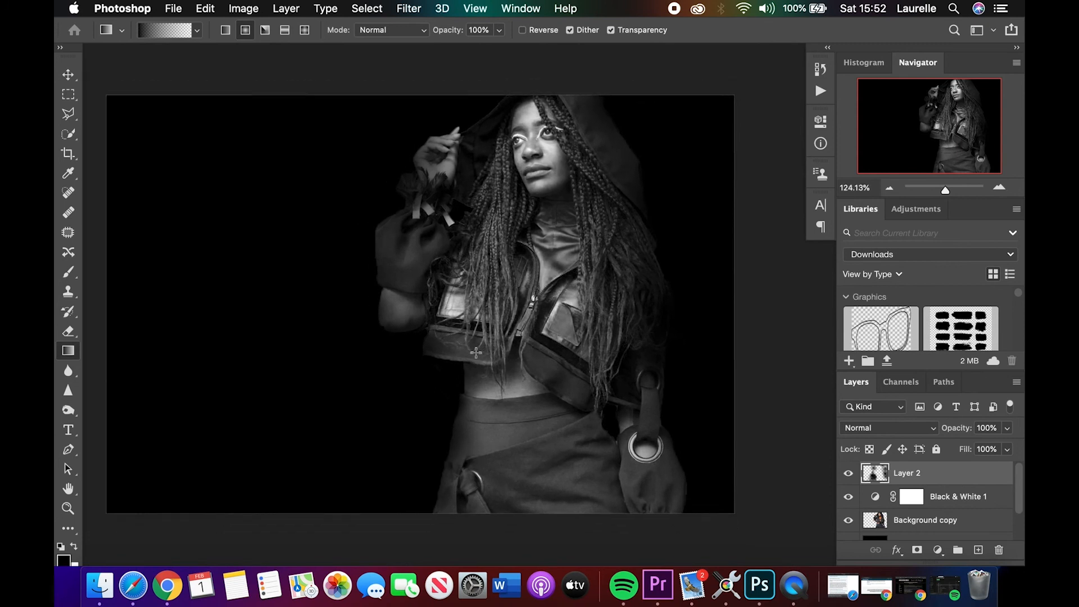
{"action": "scroll", "coordinate": [476, 352], "scroll_direction": "down", "scroll_amount": 2}
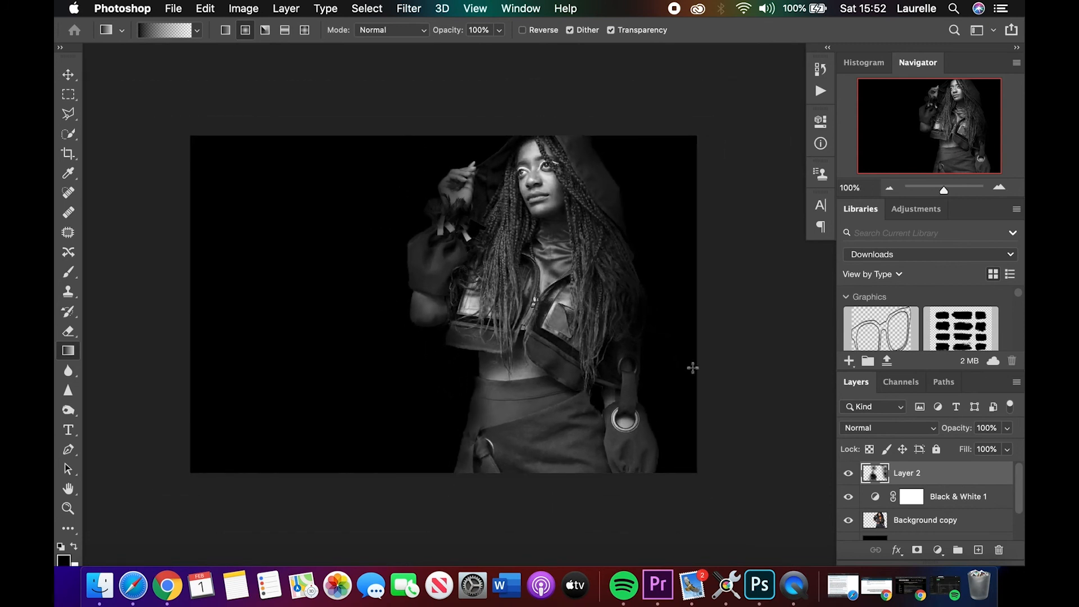
Step: Reopen the Black & White 1 adjustment and set Reds to 53
{"action": "double_click", "coordinate": [913, 498]}
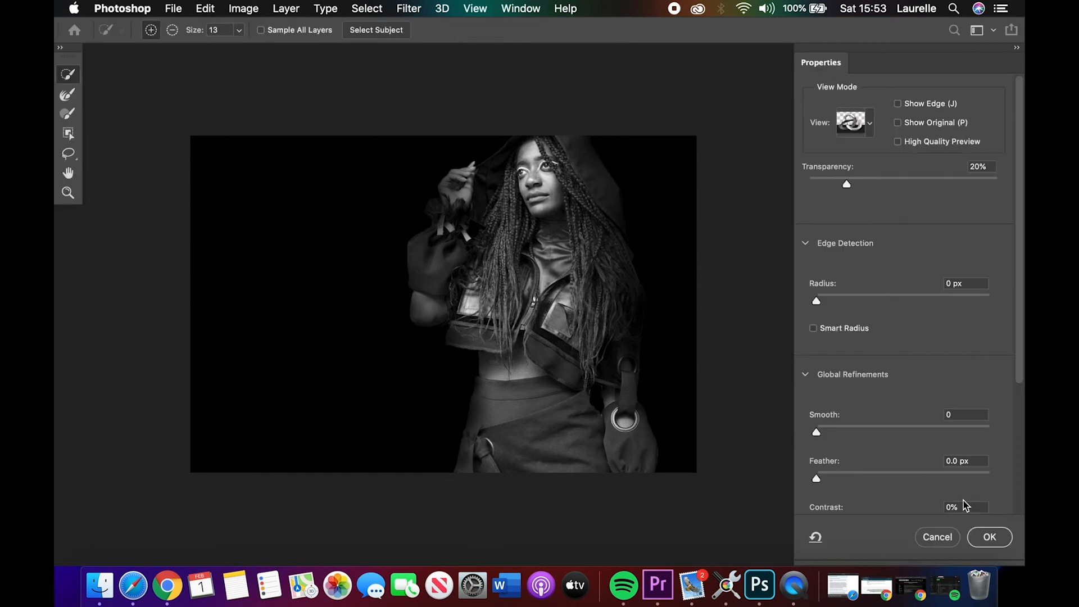
{"action": "left_click", "coordinate": [940, 542]}
{"action": "double_click", "coordinate": [878, 501]}
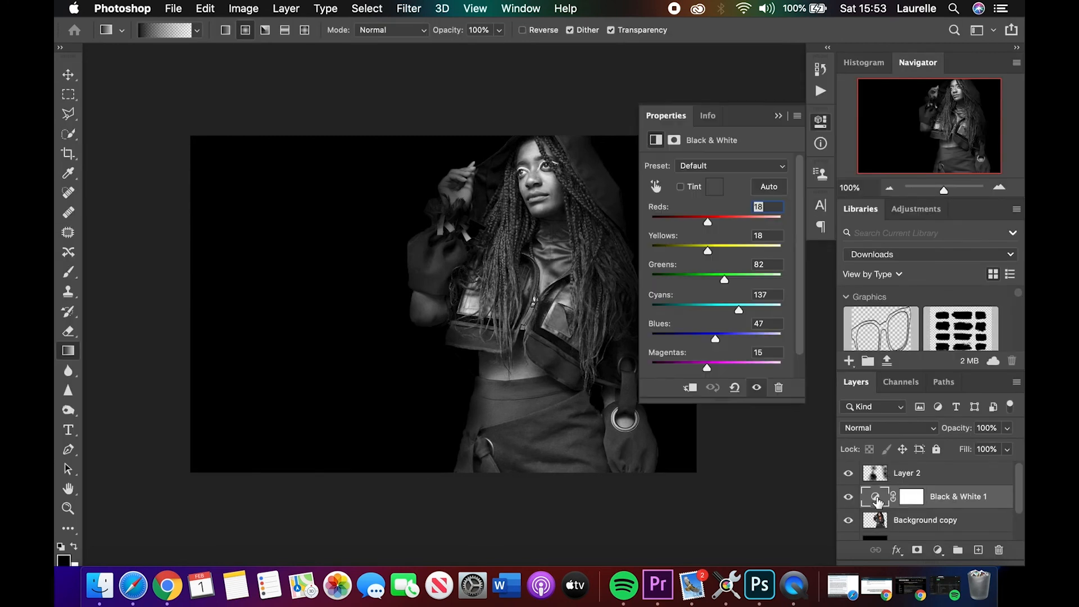
{"action": "left_click_drag", "start_coordinate": [710, 225], "coordinate": [718, 226]}
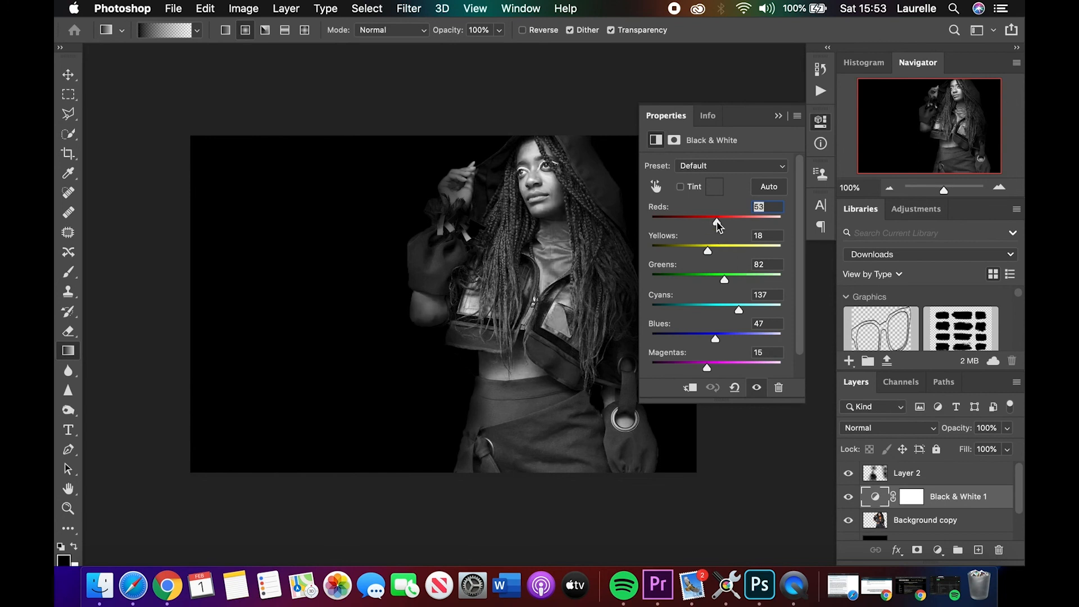
{"action": "left_click", "coordinate": [779, 115]}
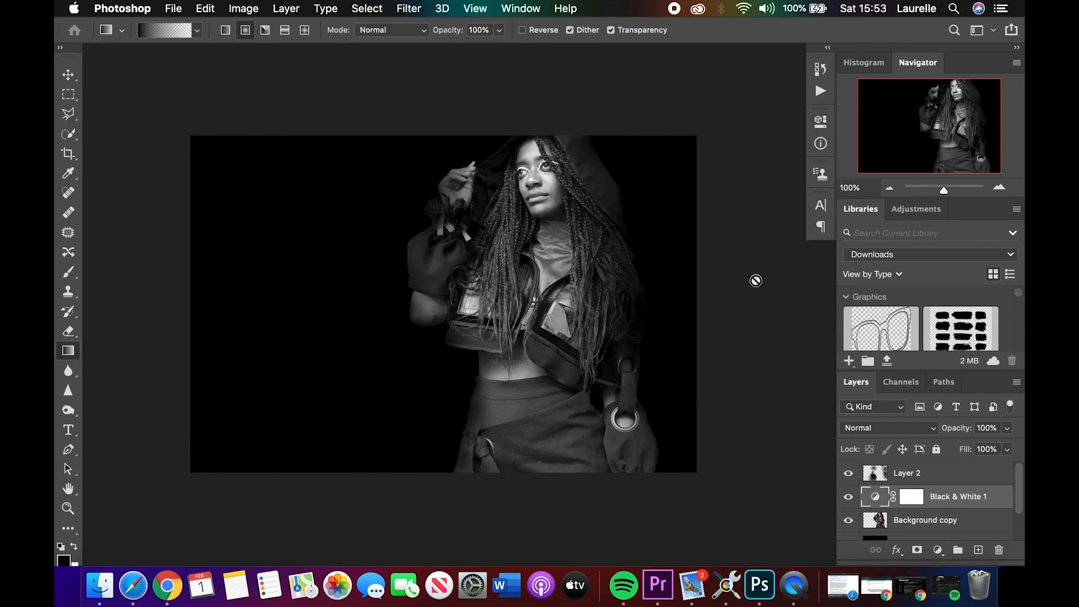
Step: Save the image to the Desktop as a JPEG named bnw
{"action": "left_click", "coordinate": [174, 9]}
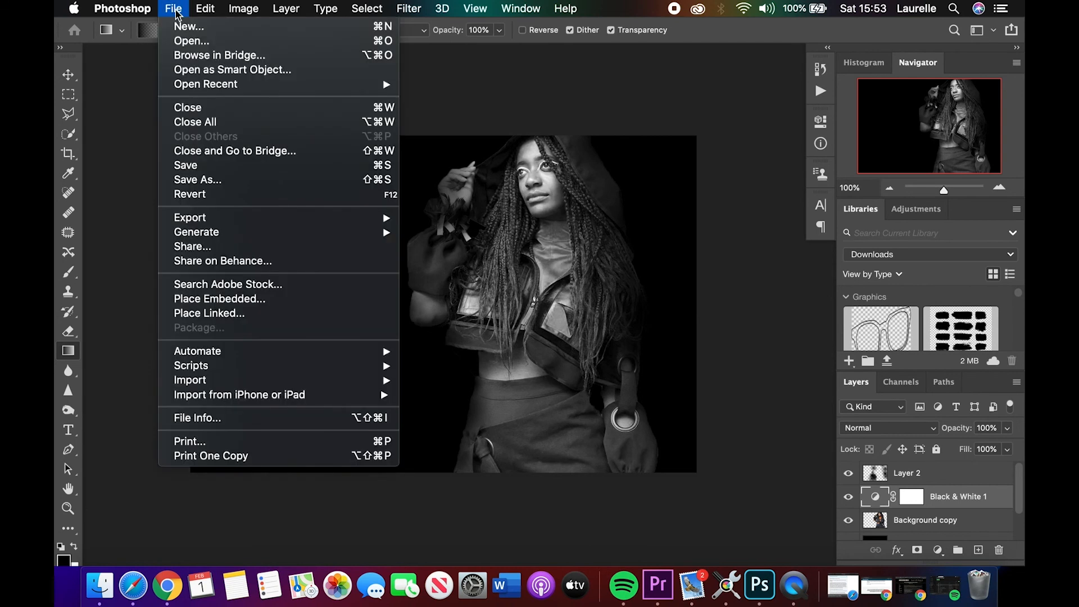
{"action": "left_click", "coordinate": [198, 180]}
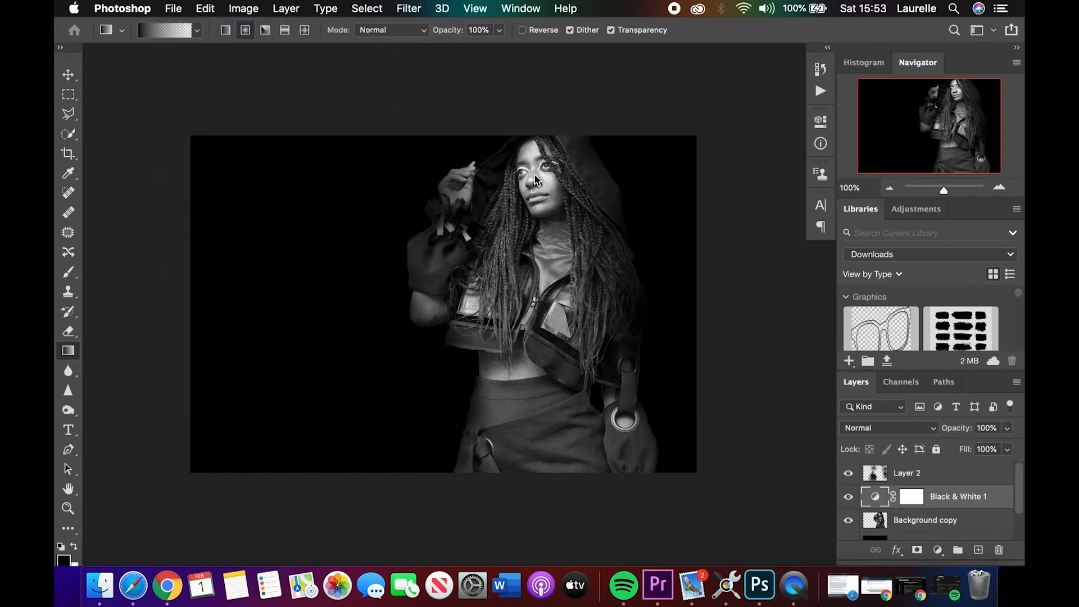
{"action": "key", "text": "BackSpace"}
{"action": "type", "text": "bnw"}
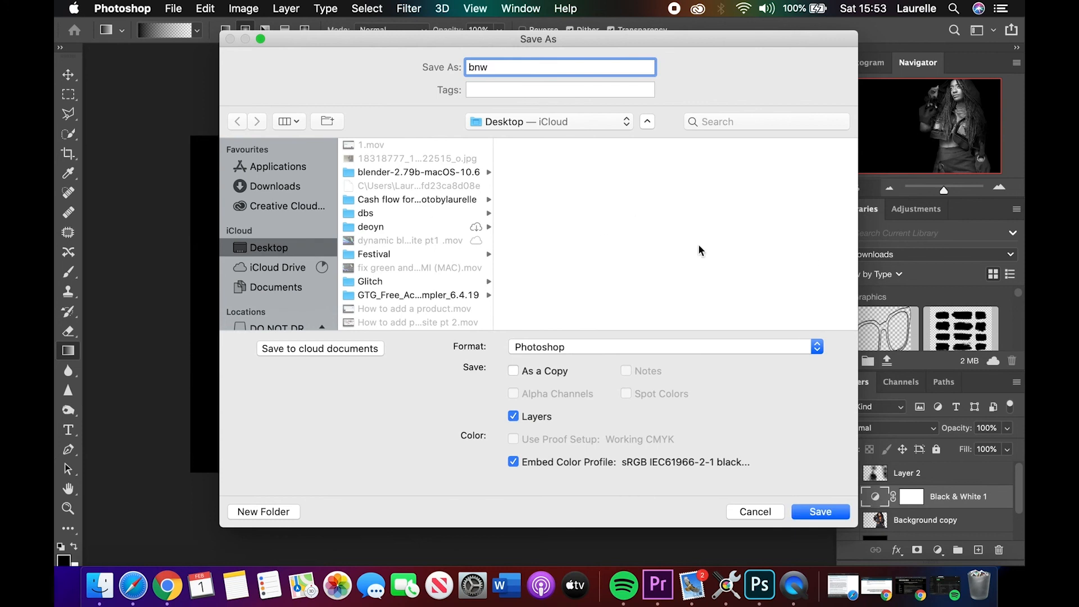
{"action": "left_click", "coordinate": [722, 347]}
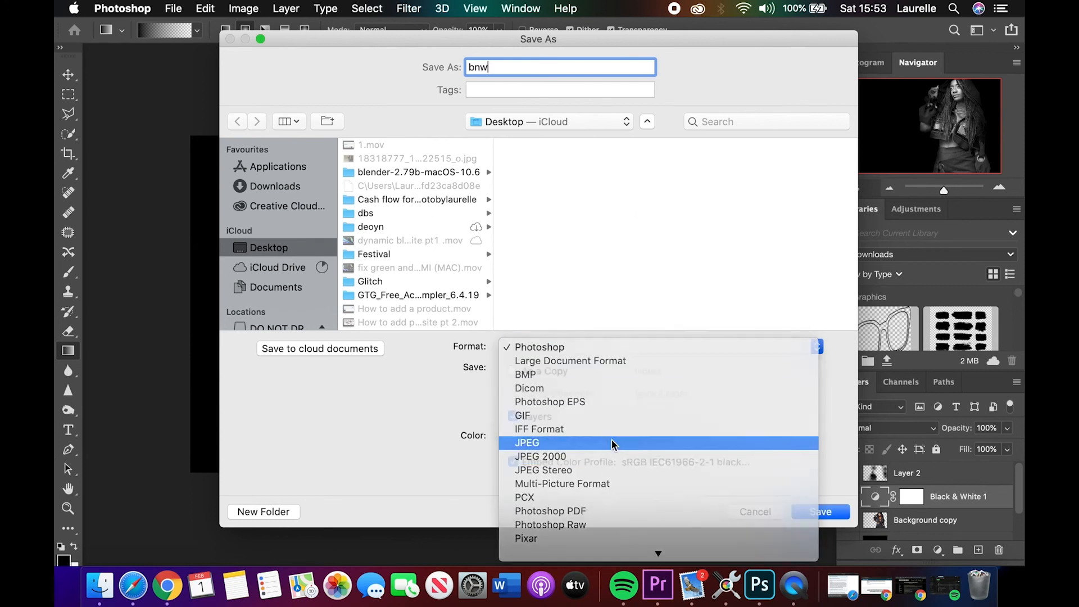
{"action": "left_click", "coordinate": [613, 446]}
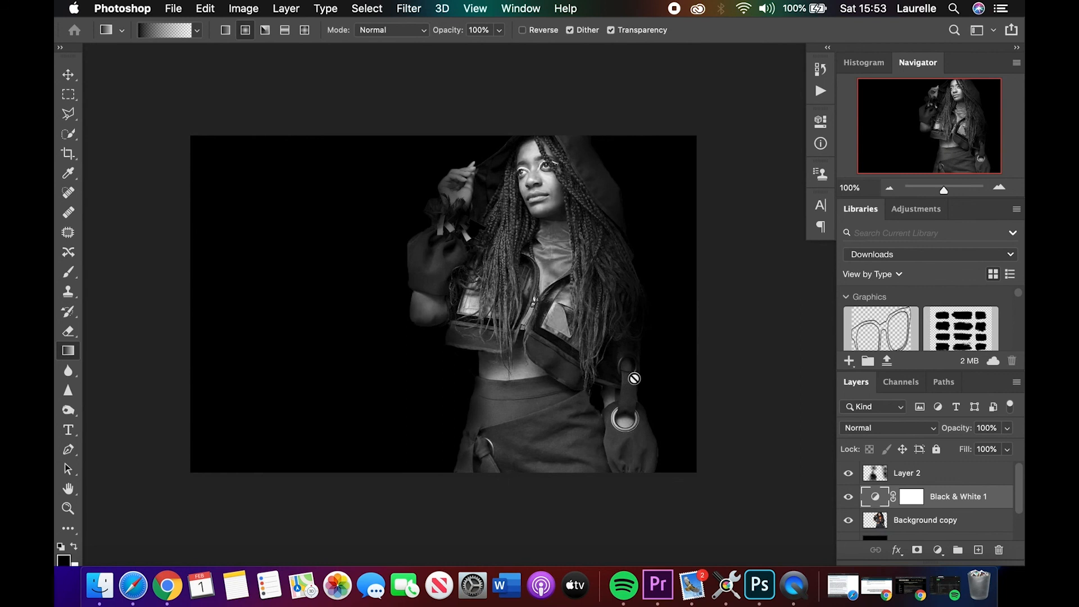
Step: Switch to Finder and preview bnw.jpg from the Desktop folder in full screen
{"action": "left_click", "coordinate": [100, 586]}
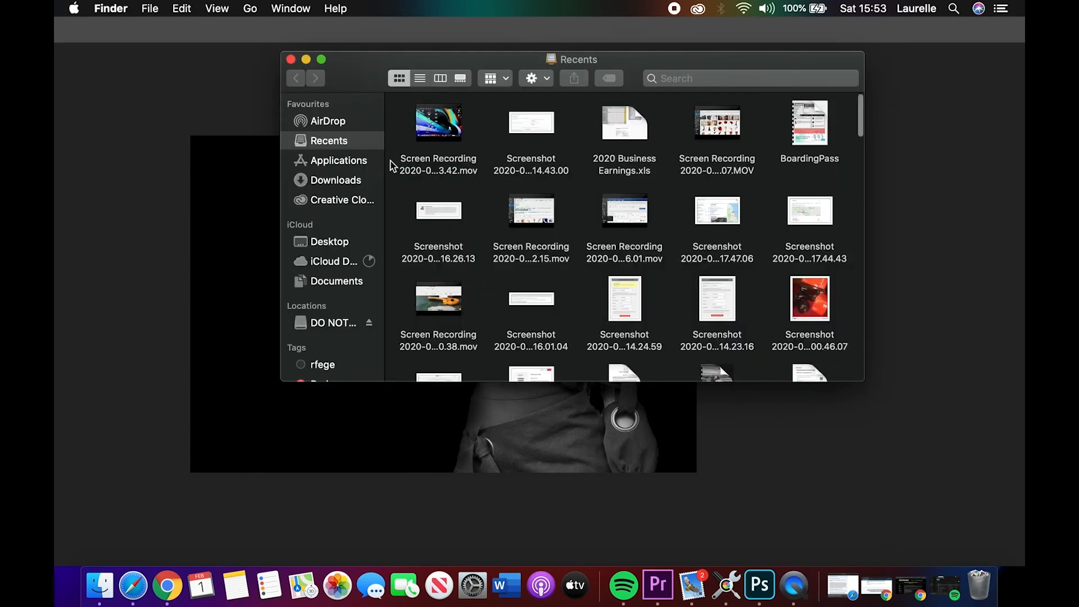
{"action": "left_click", "coordinate": [329, 246]}
{"action": "left_click", "coordinate": [437, 149]}
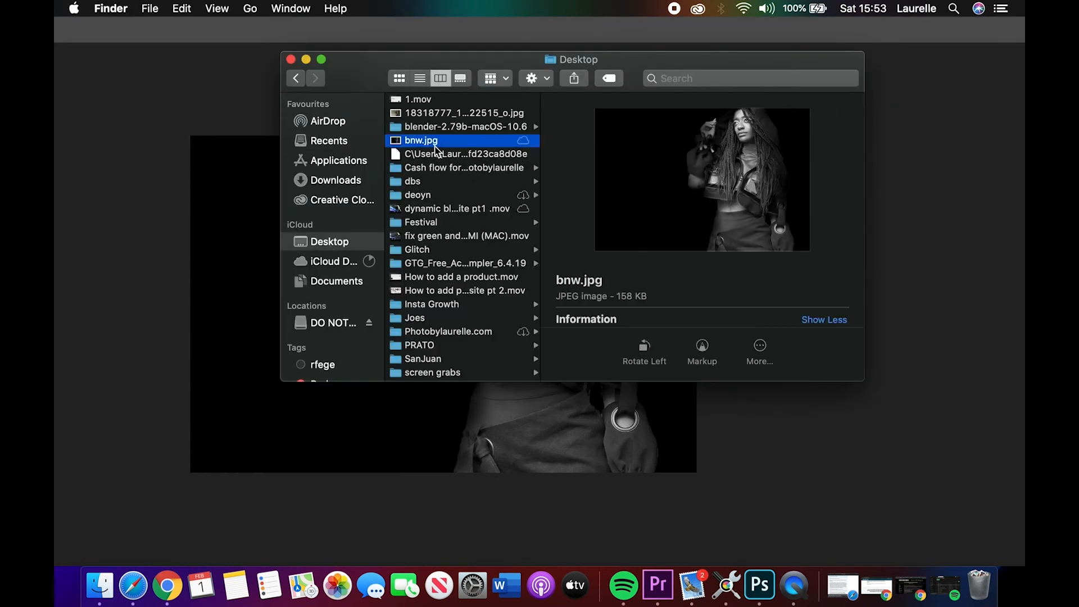
{"action": "key", "text": "space"}
{"action": "left_click", "coordinate": [218, 54]}
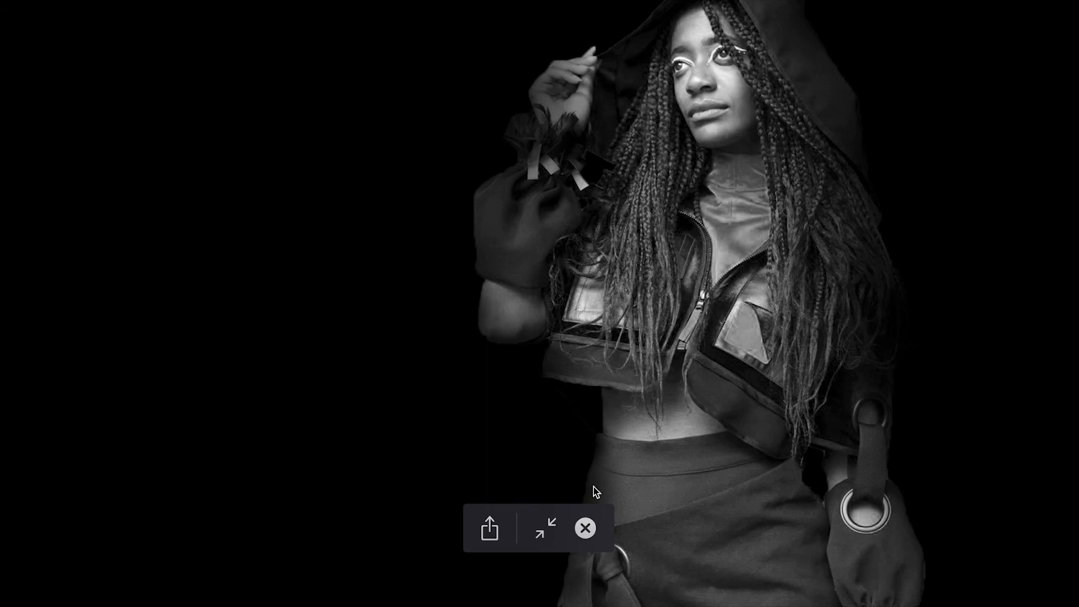
{"action": "left_click", "coordinate": [585, 528]}
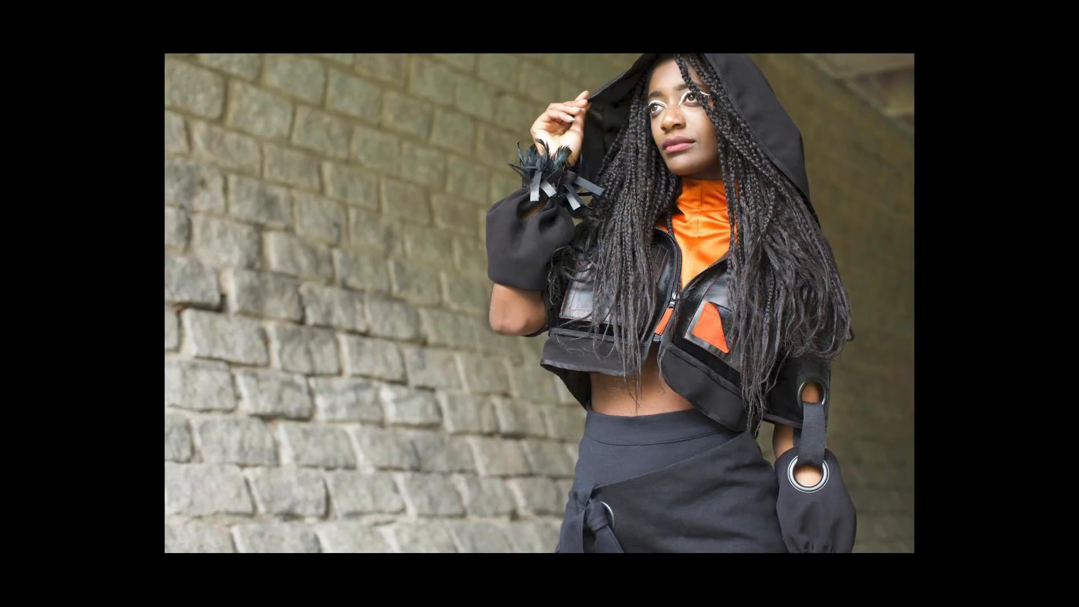